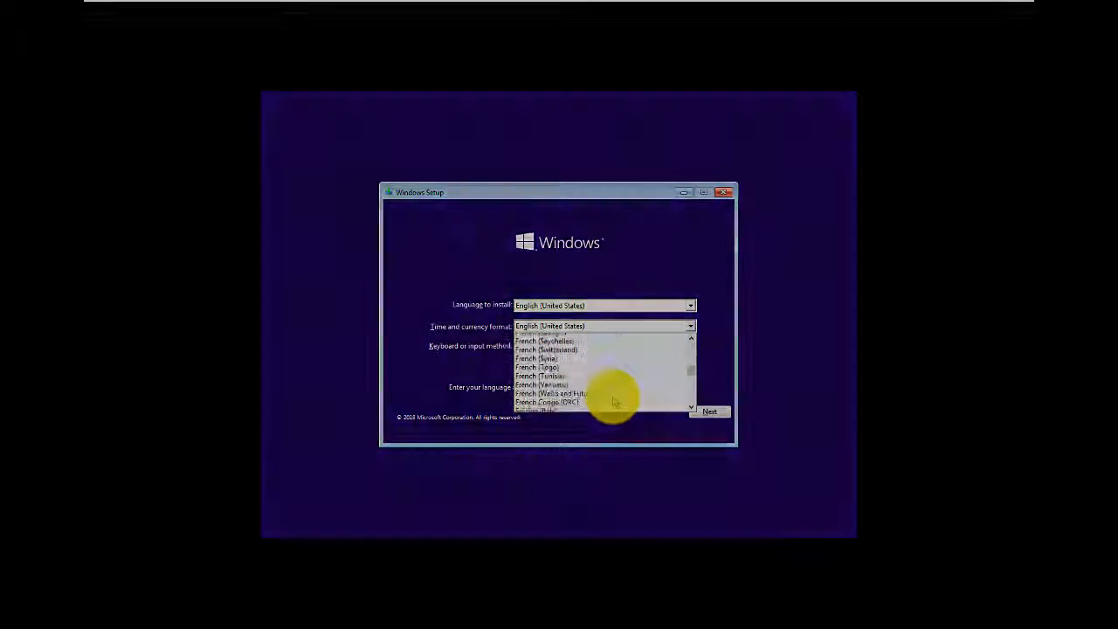
# - Look through the English entries in the list of time and currency formats
pyautogui.scroll(6, 614, 400)
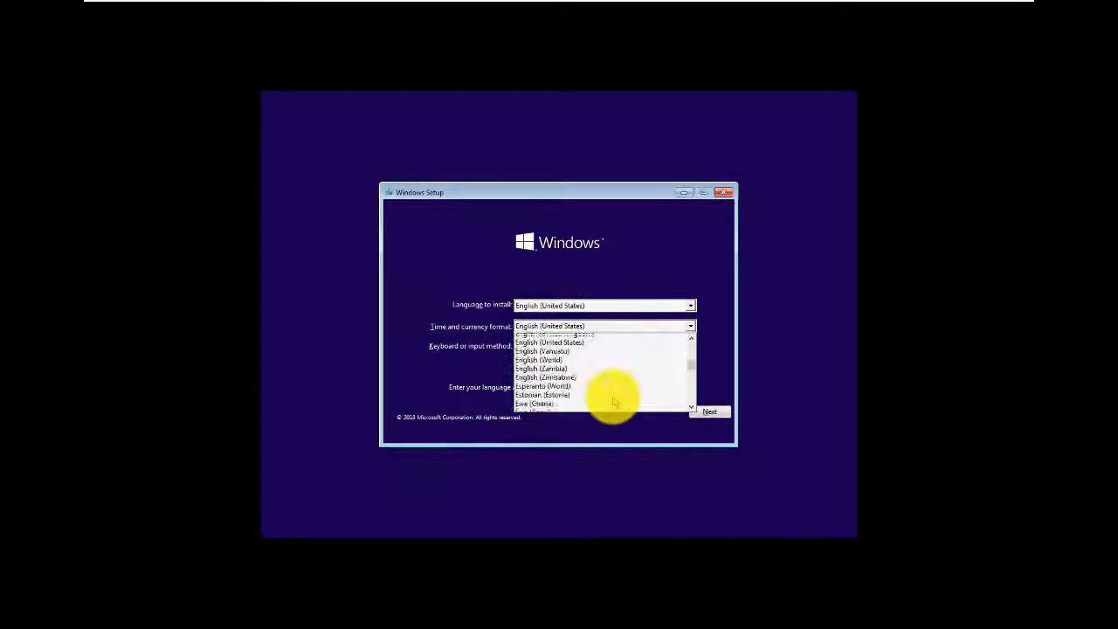
pyautogui.scroll(2, 614, 400)
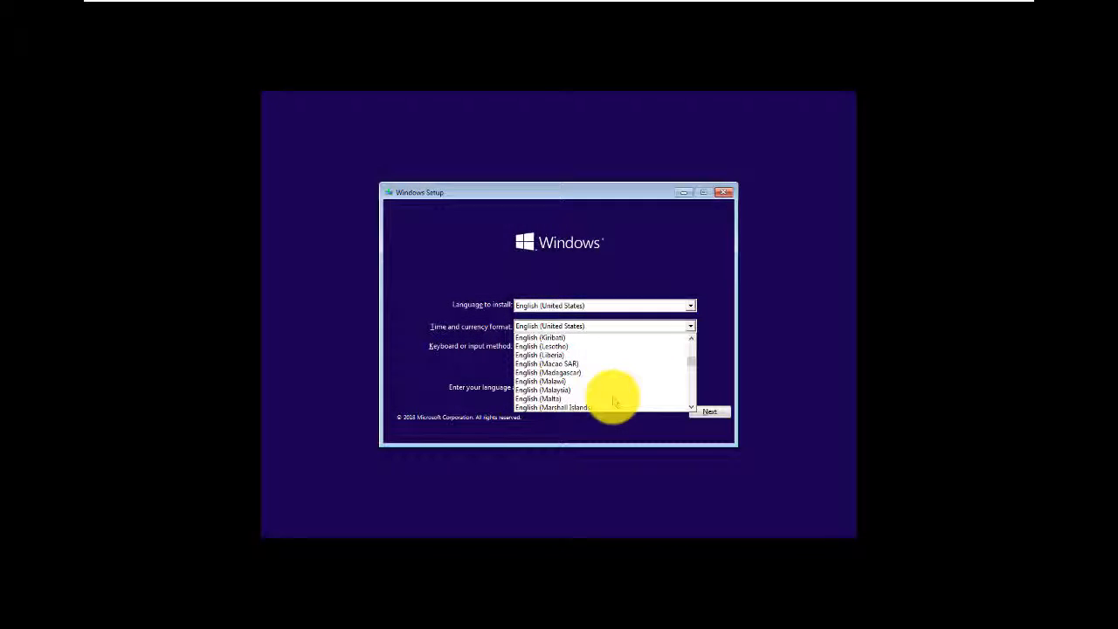
pyautogui.scroll(4, 614, 400)
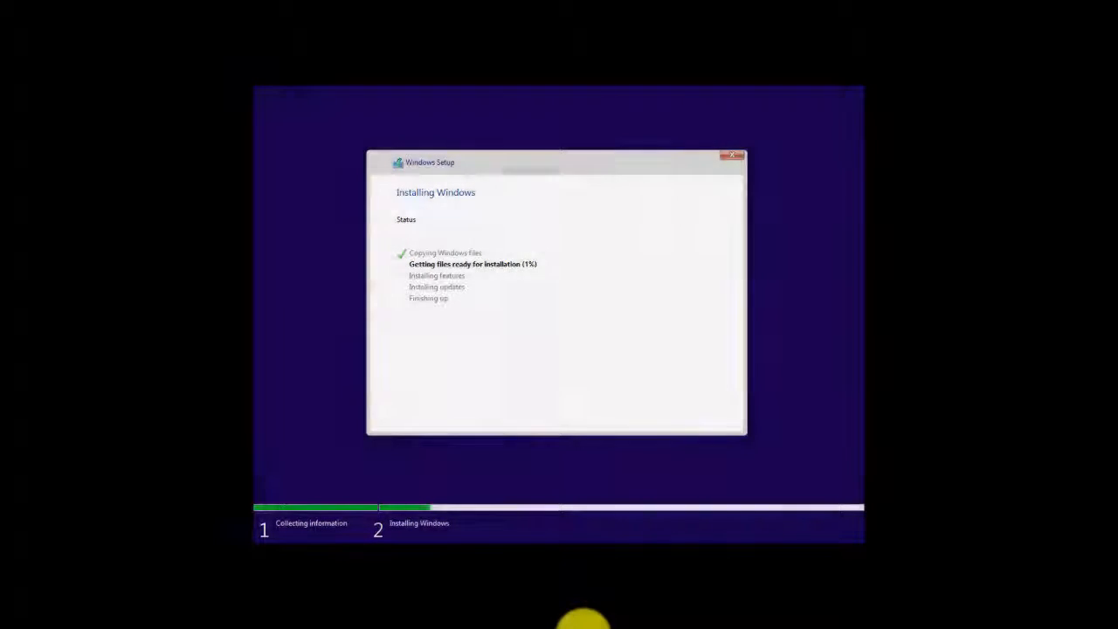
pyautogui.click(691, 510)
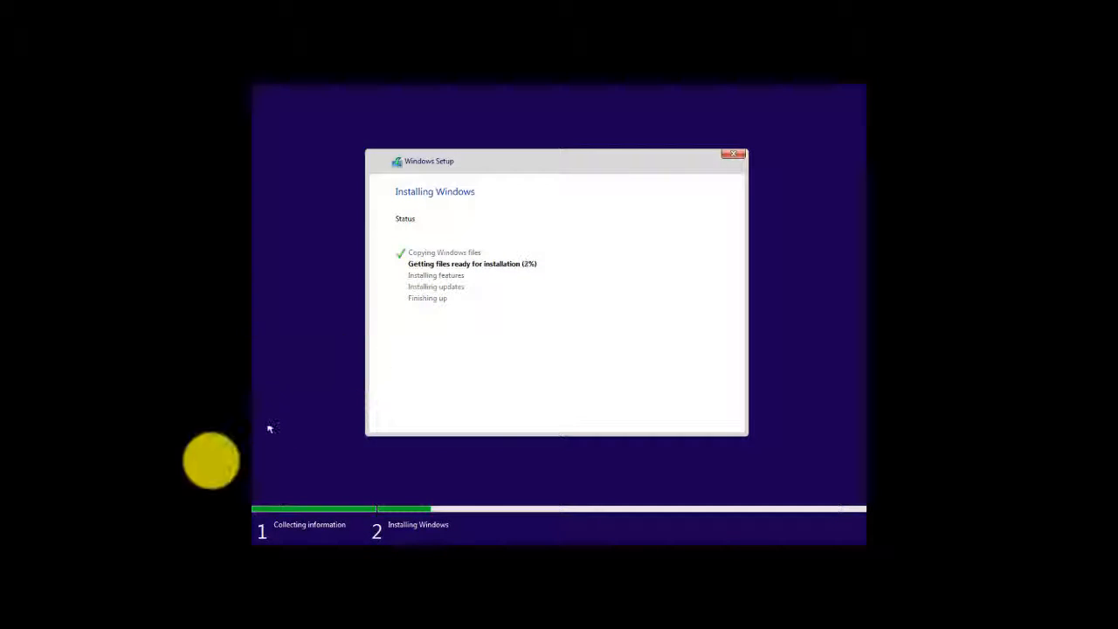
pyautogui.click(413, 371)
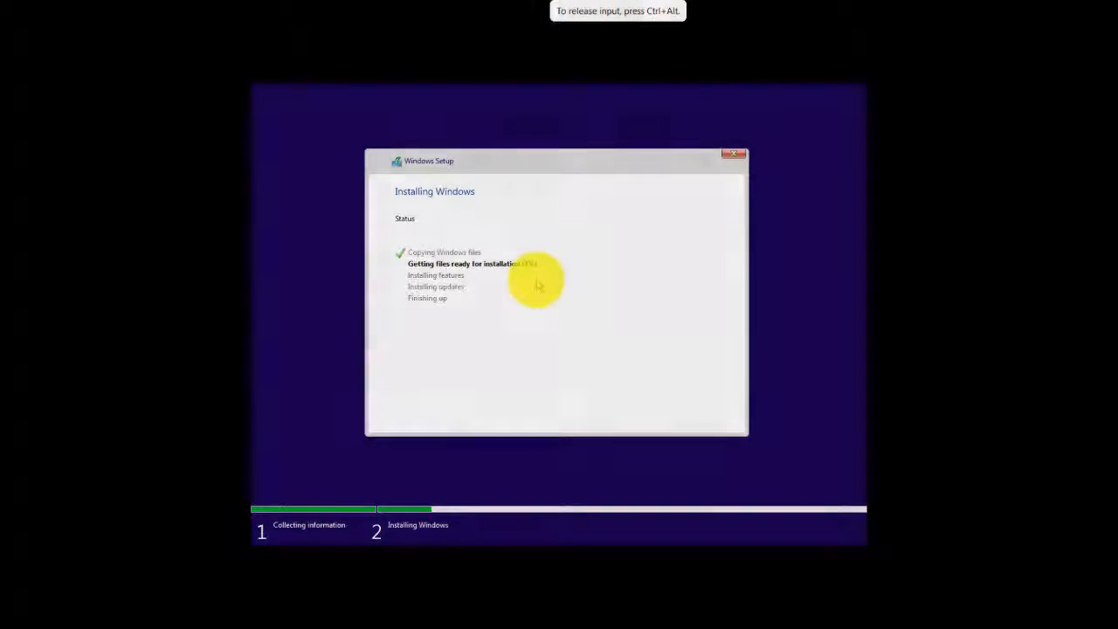
pyautogui.moveTo(552, 1)
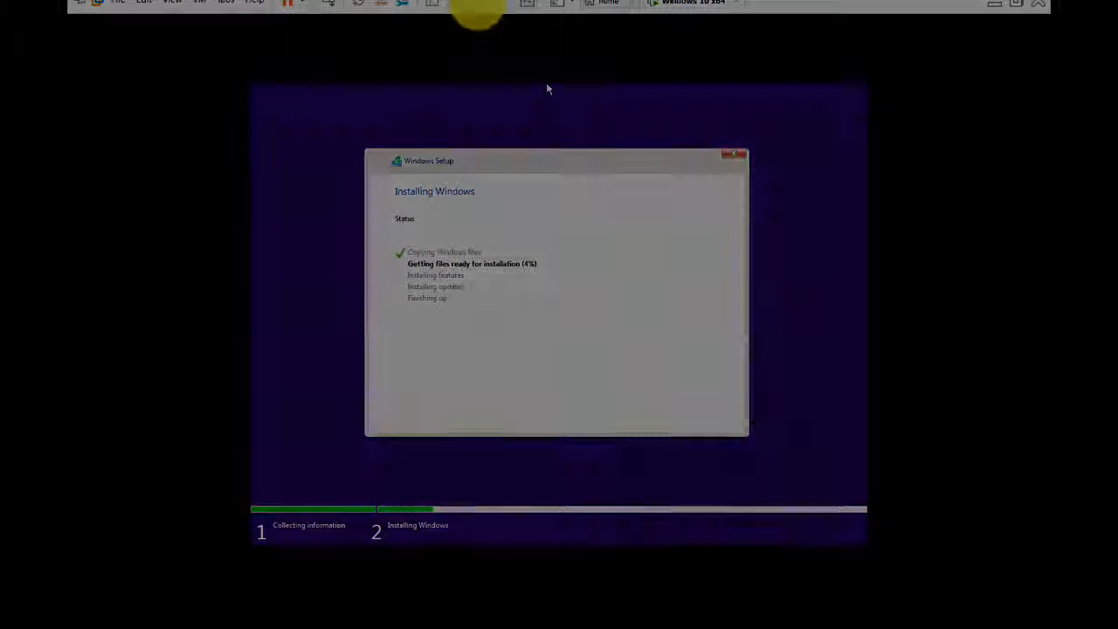
pyautogui.click(478, 8)
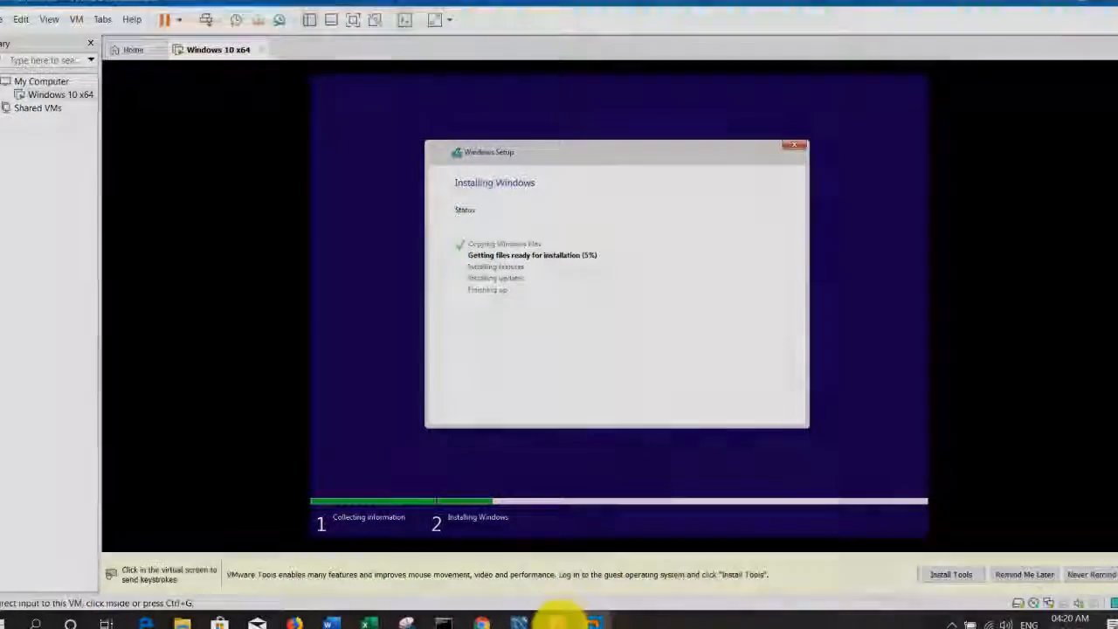
pyautogui.click(556, 622)
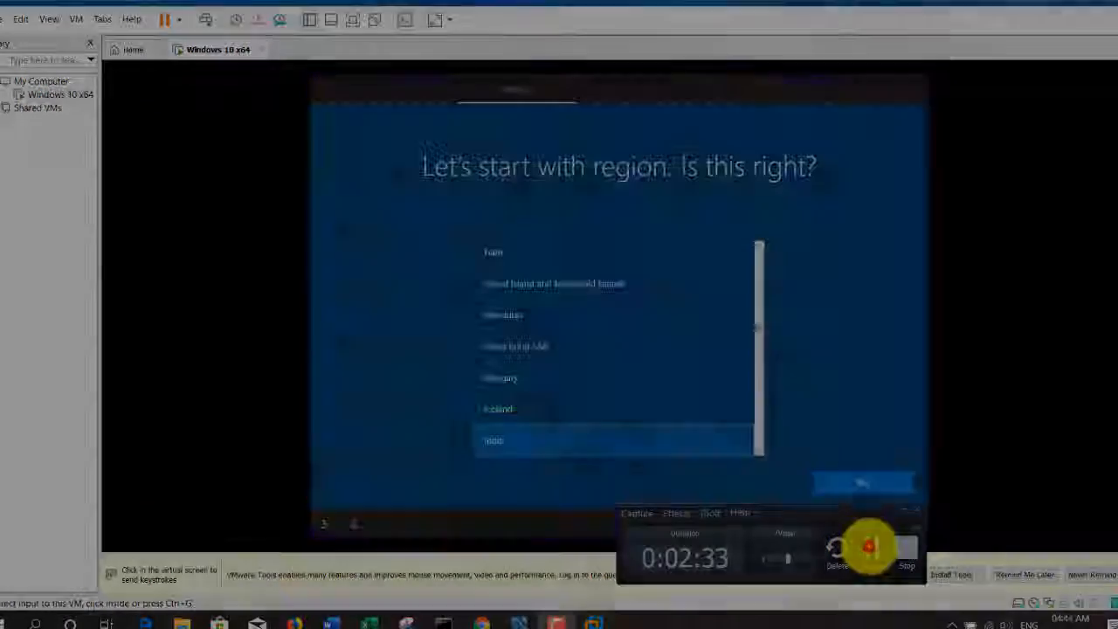
pyautogui.click(869, 545)
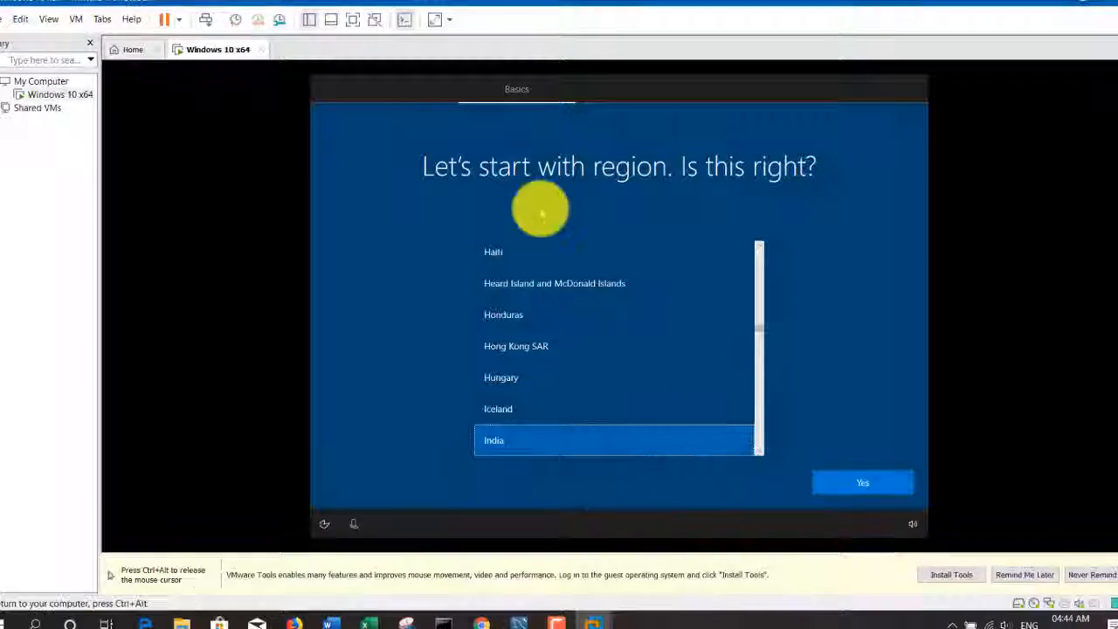
# - Show the virtual machine in full screen and confirm India as the region
pyautogui.hotkey('ctrl', 'alt')
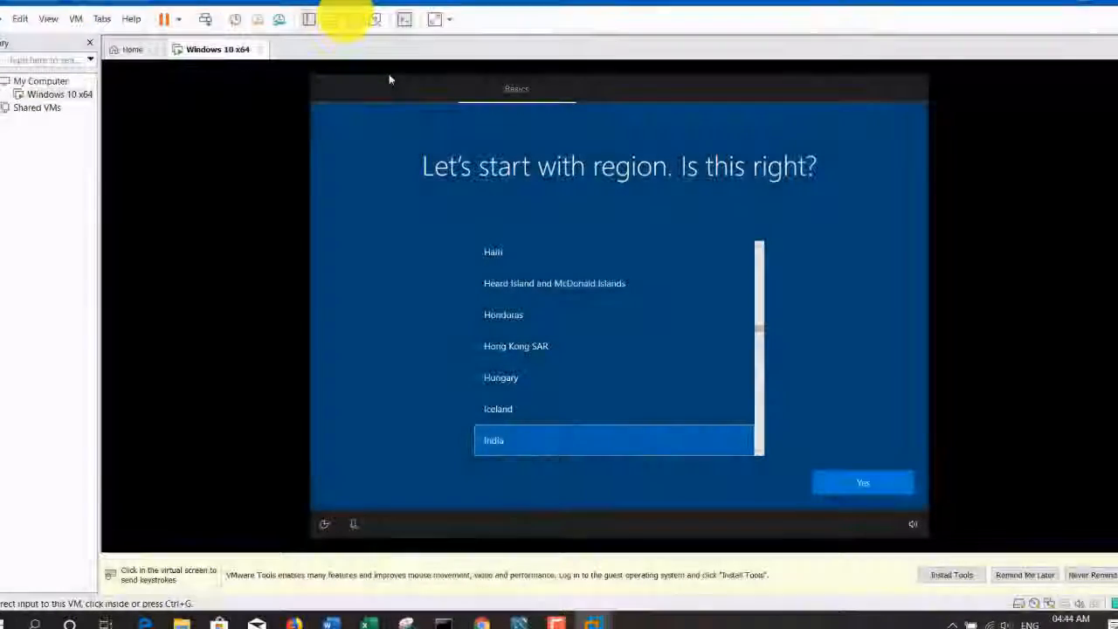
pyautogui.click(348, 16)
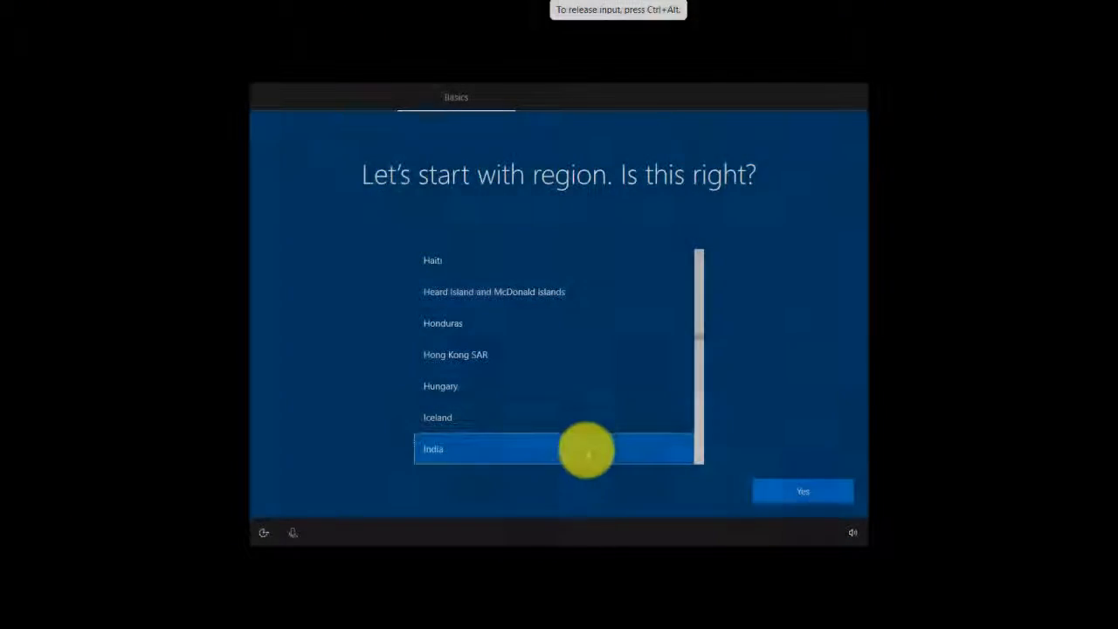
pyautogui.click(587, 450)
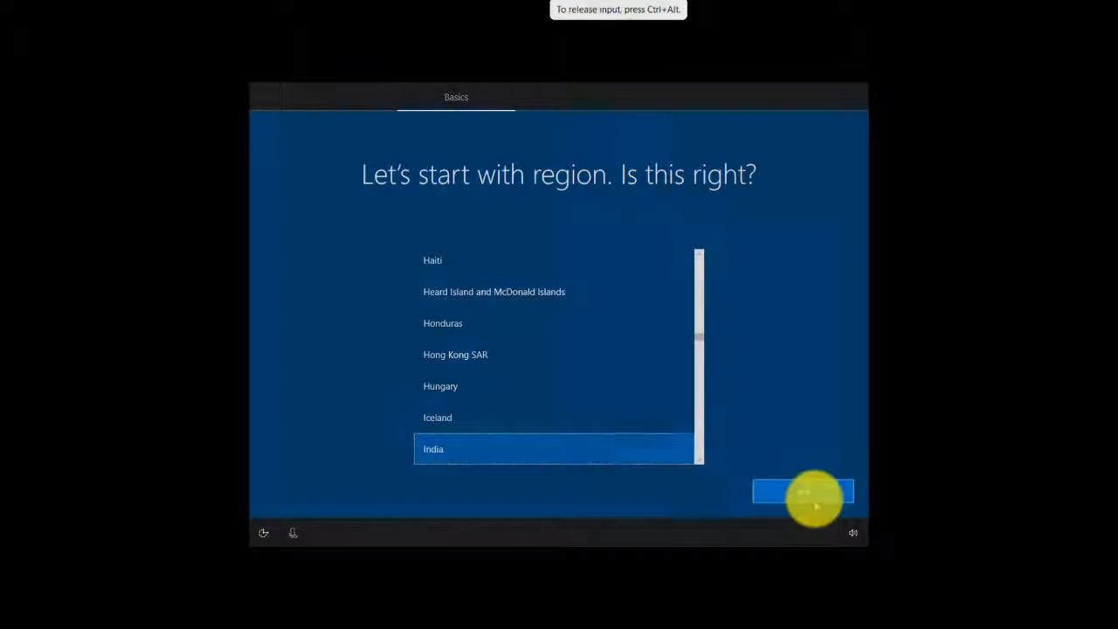
pyautogui.click(813, 495)
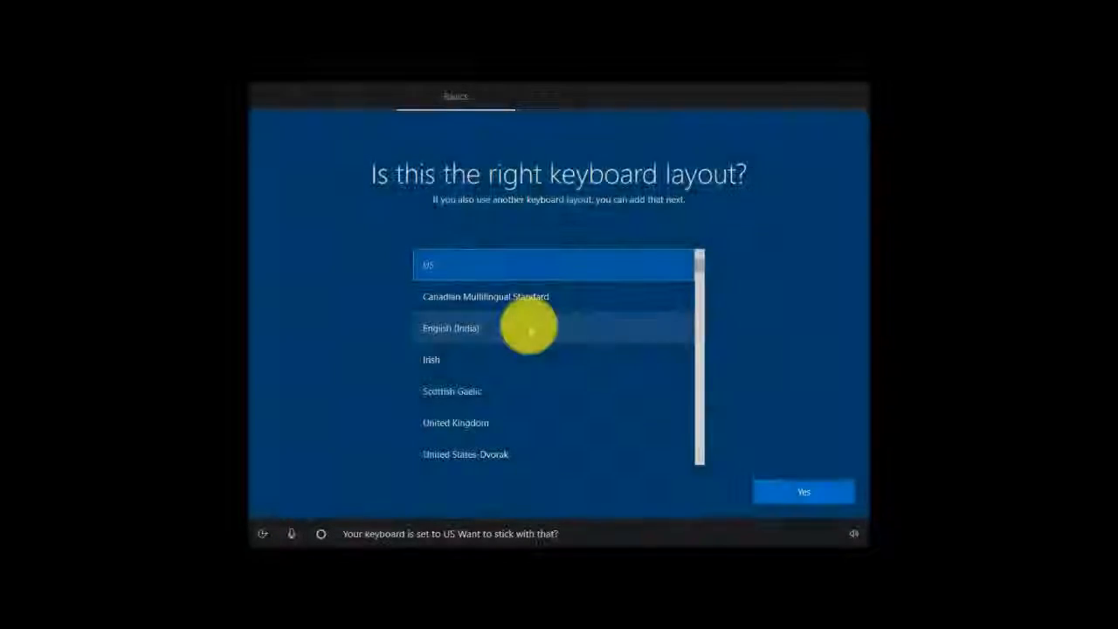
# - Choose the US keyboard layout and skip adding a second layout
pyautogui.click(533, 264)
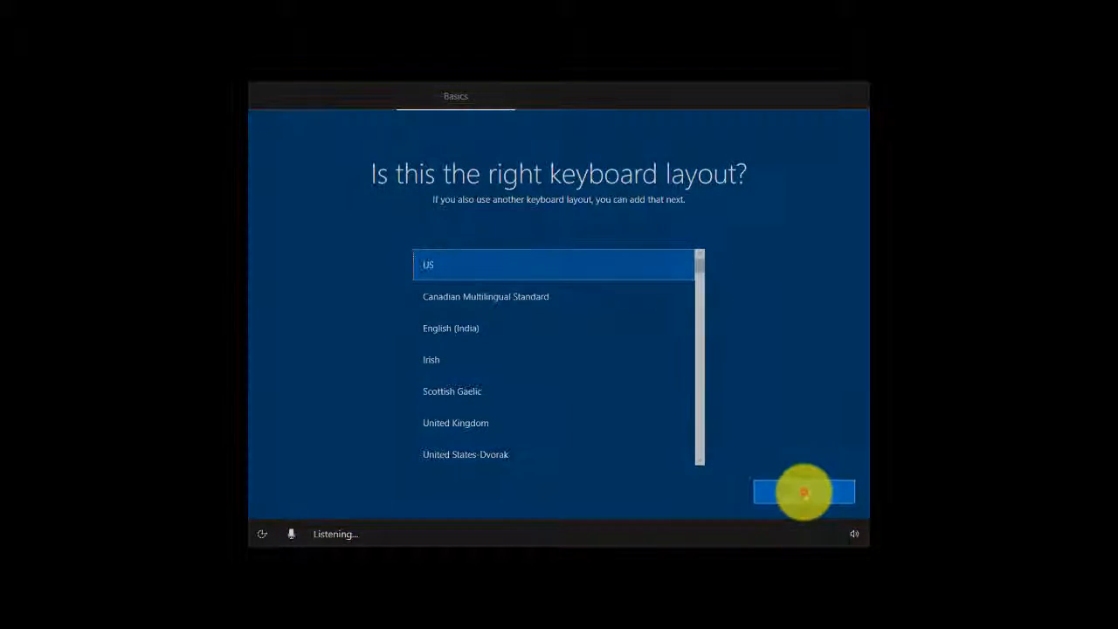
pyautogui.click(804, 492)
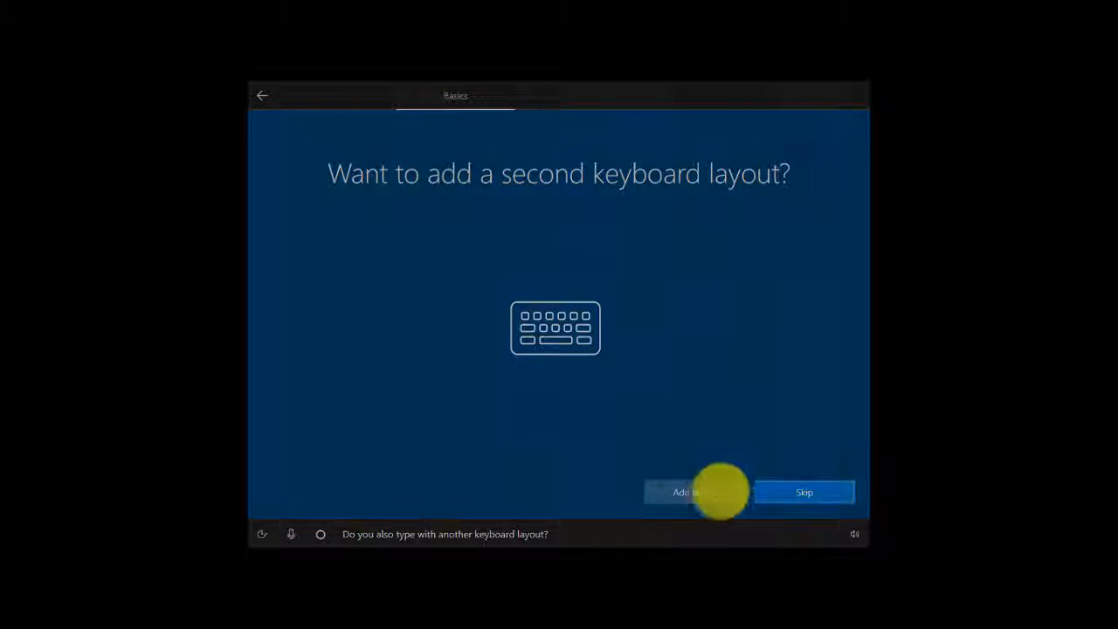
pyautogui.click(777, 492)
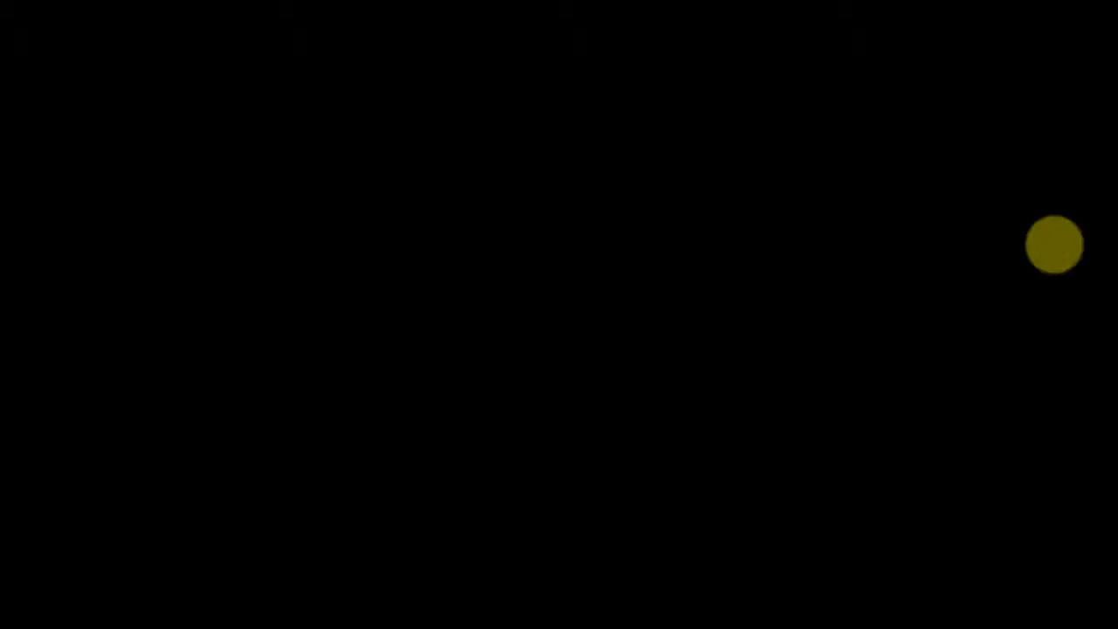
# - Choose to set up the device for personal use and continue to the Microsoft sign-in
pyautogui.click(871, 337)
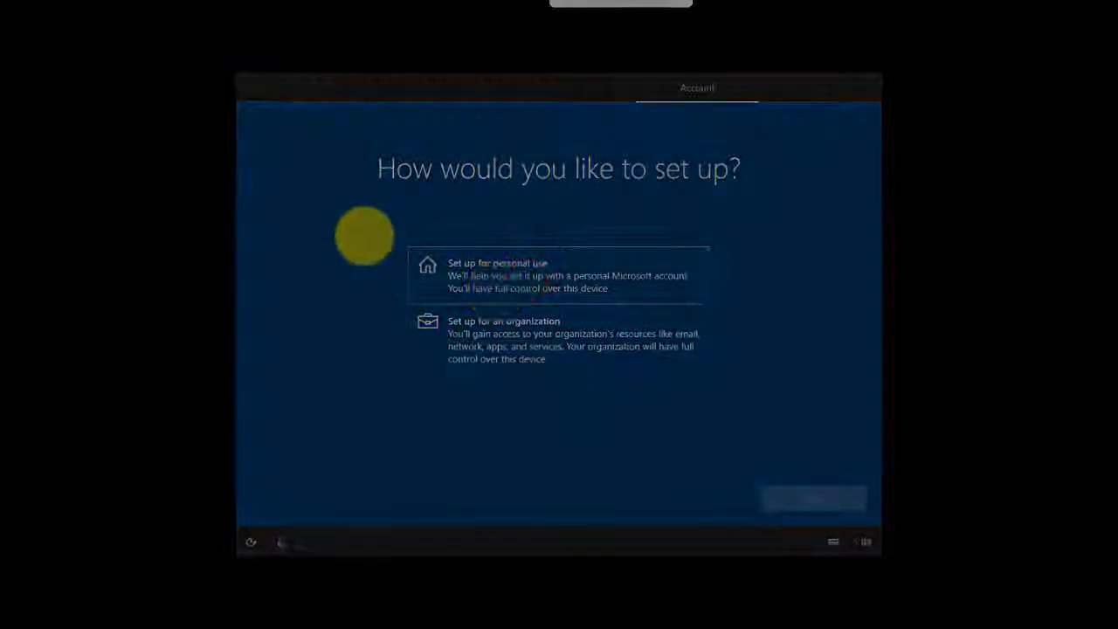
pyautogui.click(380, 228)
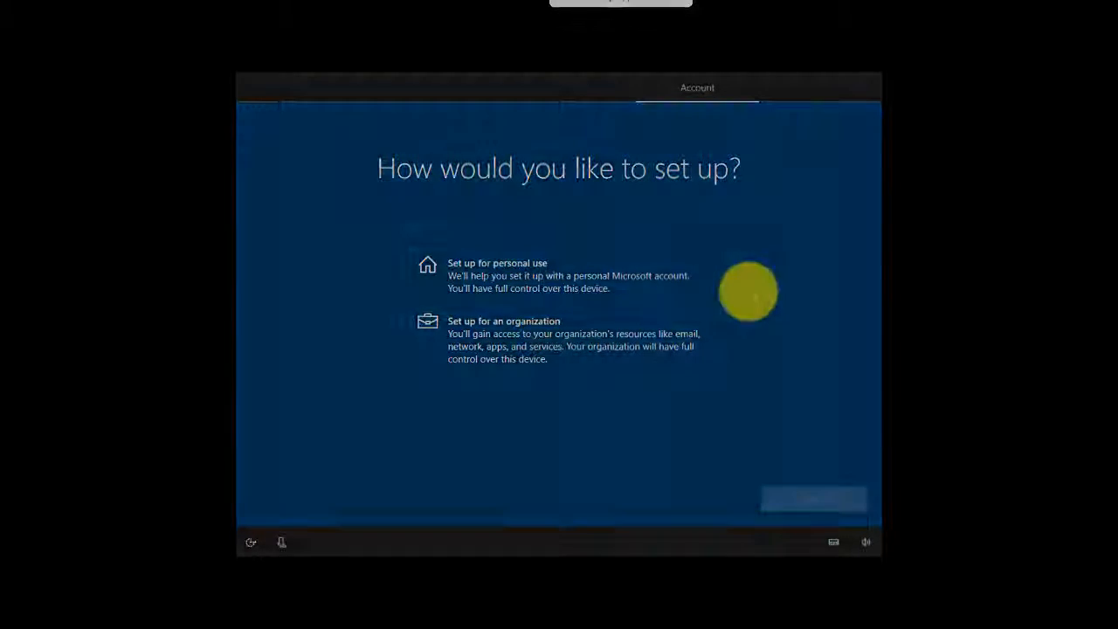
pyautogui.click(654, 282)
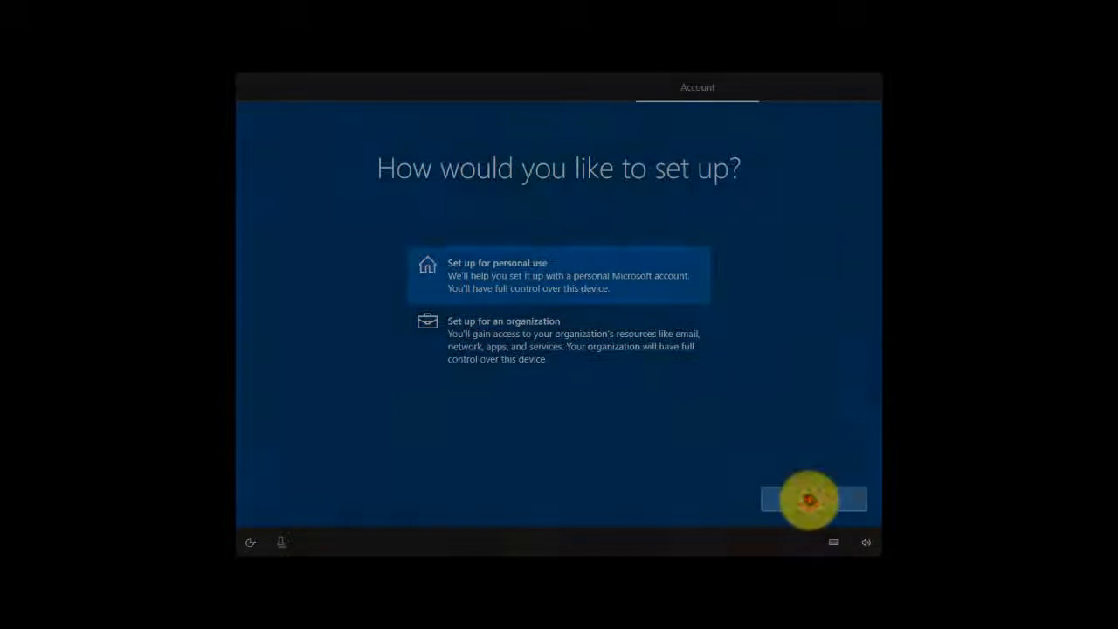
pyautogui.click(809, 500)
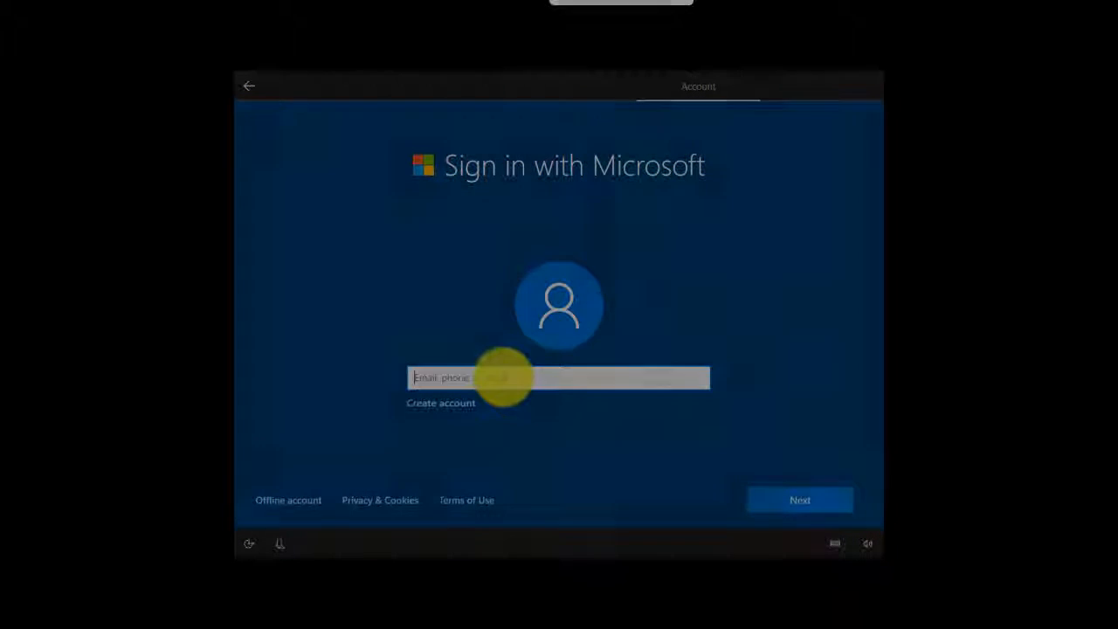
# - Start creating a new Microsoft account and submit the email address for it
pyautogui.click(503, 377)
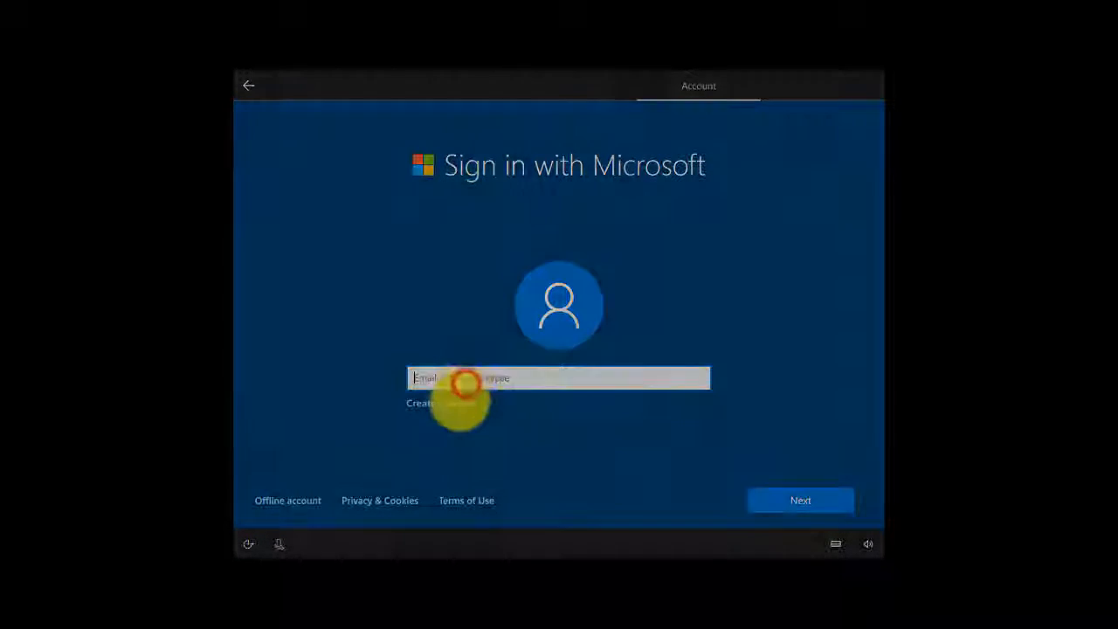
pyautogui.click(460, 403)
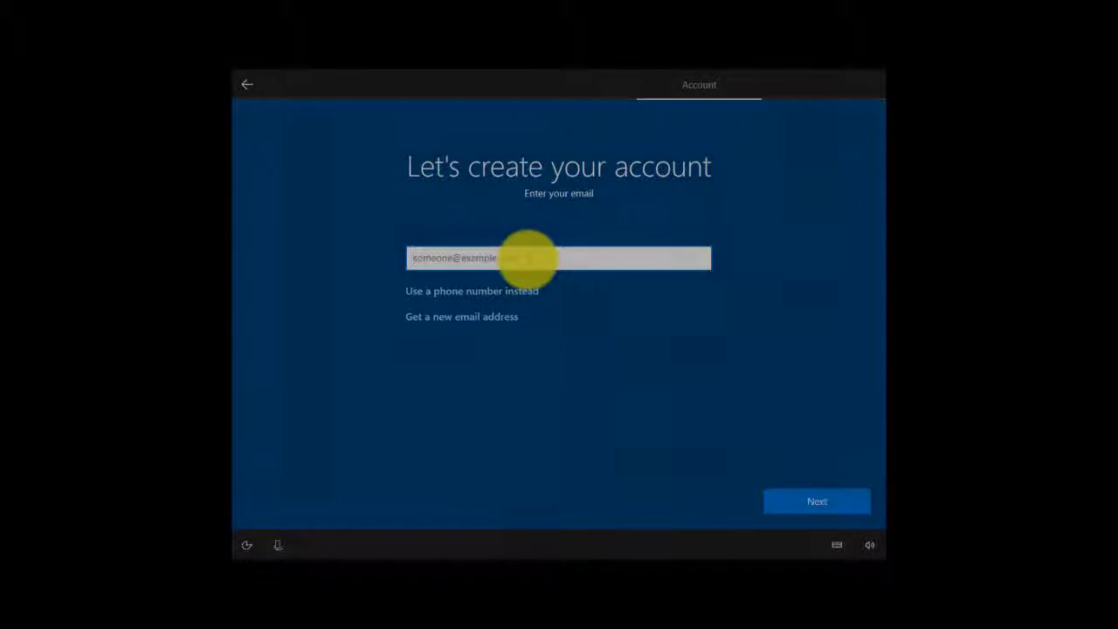
pyautogui.click(528, 258)
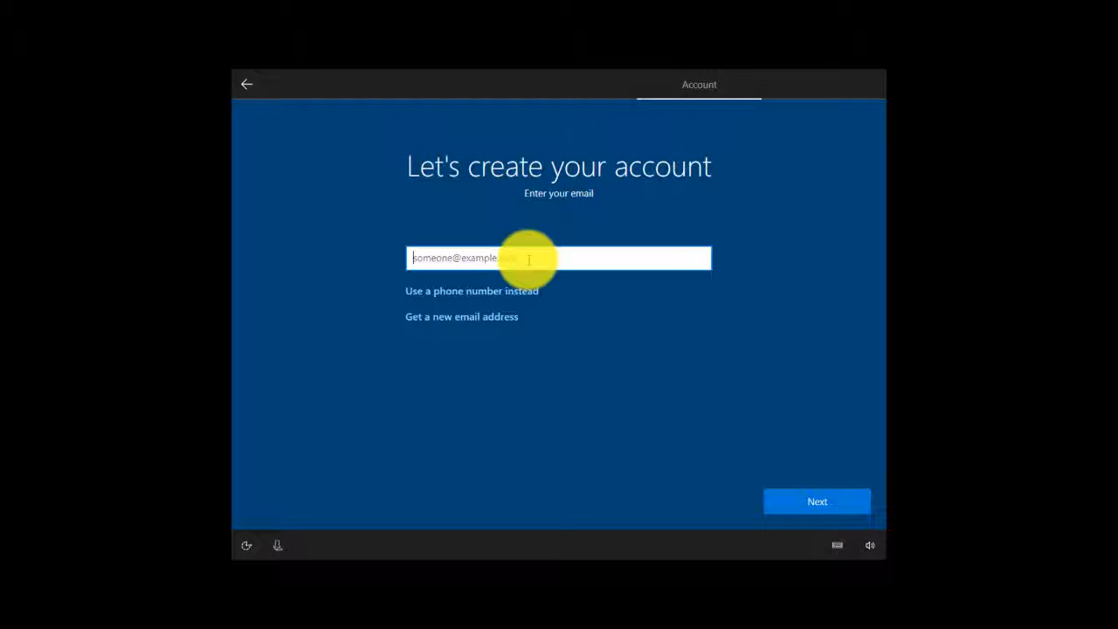
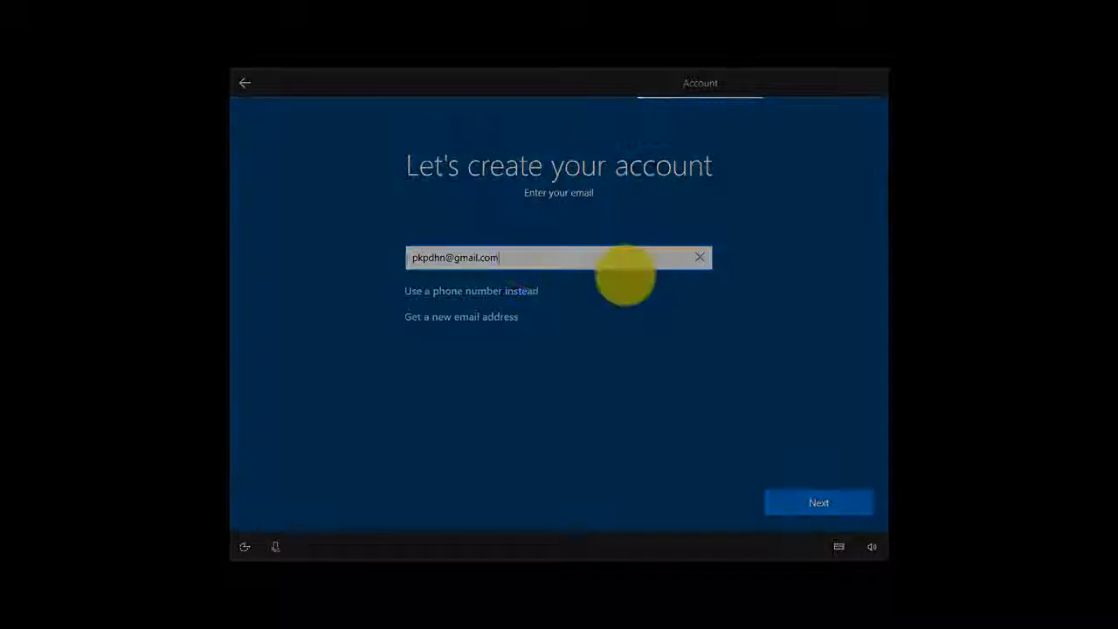
pyautogui.click(813, 502)
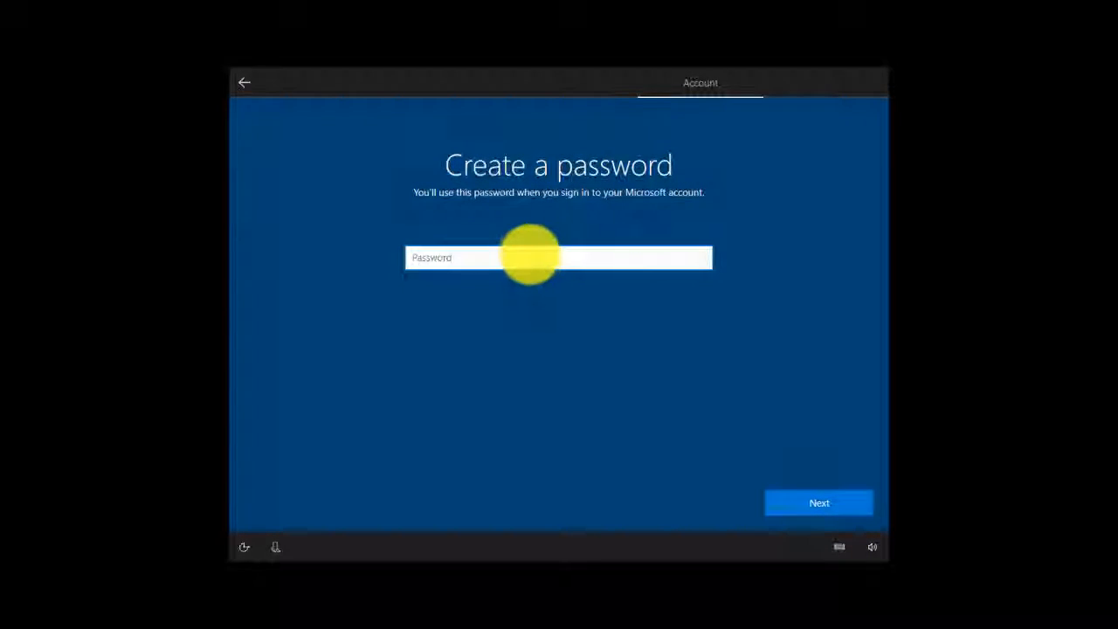
# - Enter a password for the new Microsoft account
pyautogui.click(529, 254)
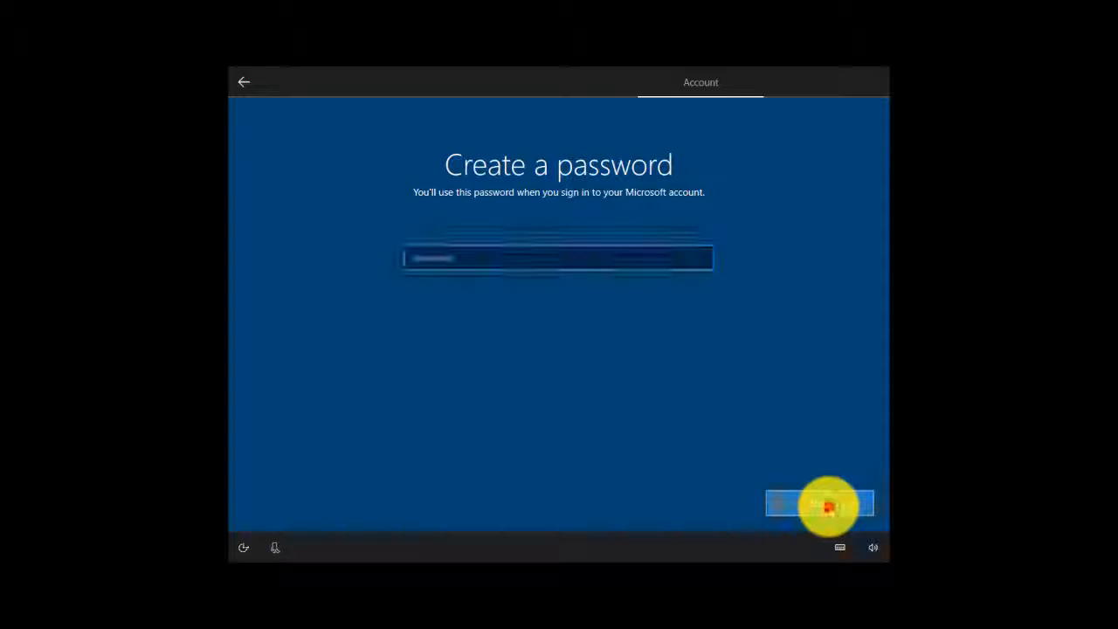
pyautogui.click(828, 507)
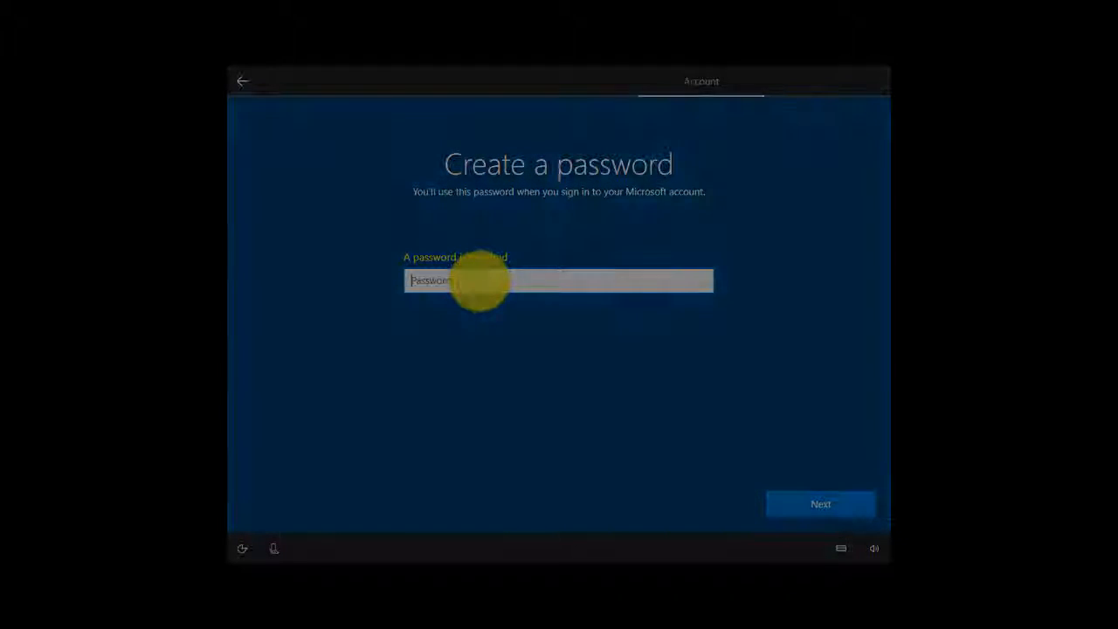
pyautogui.write('••')
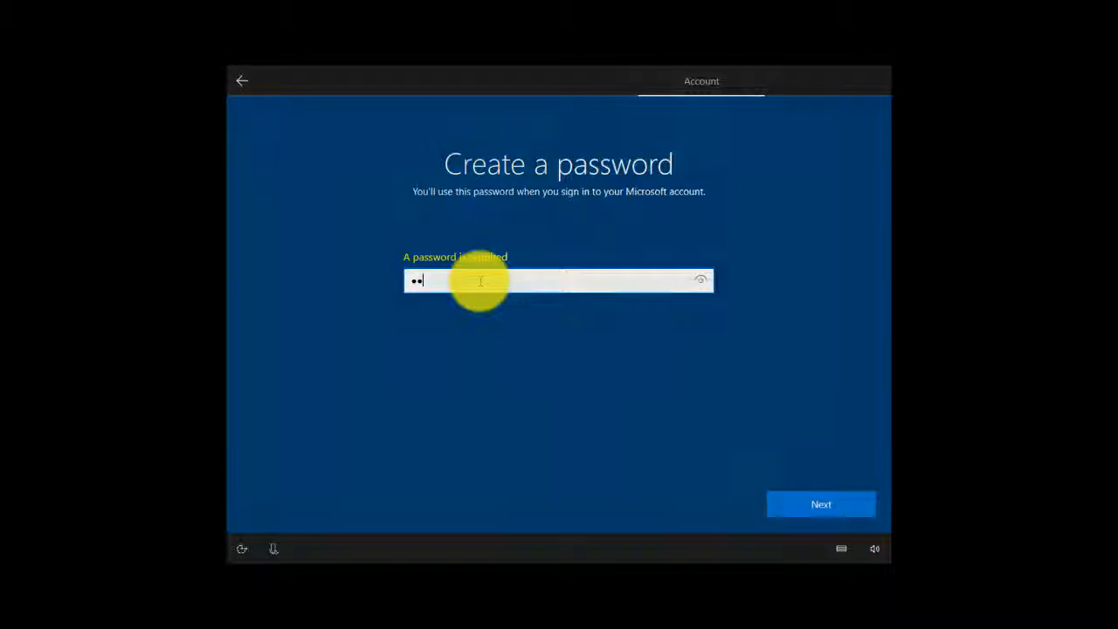
pyautogui.write('••••')
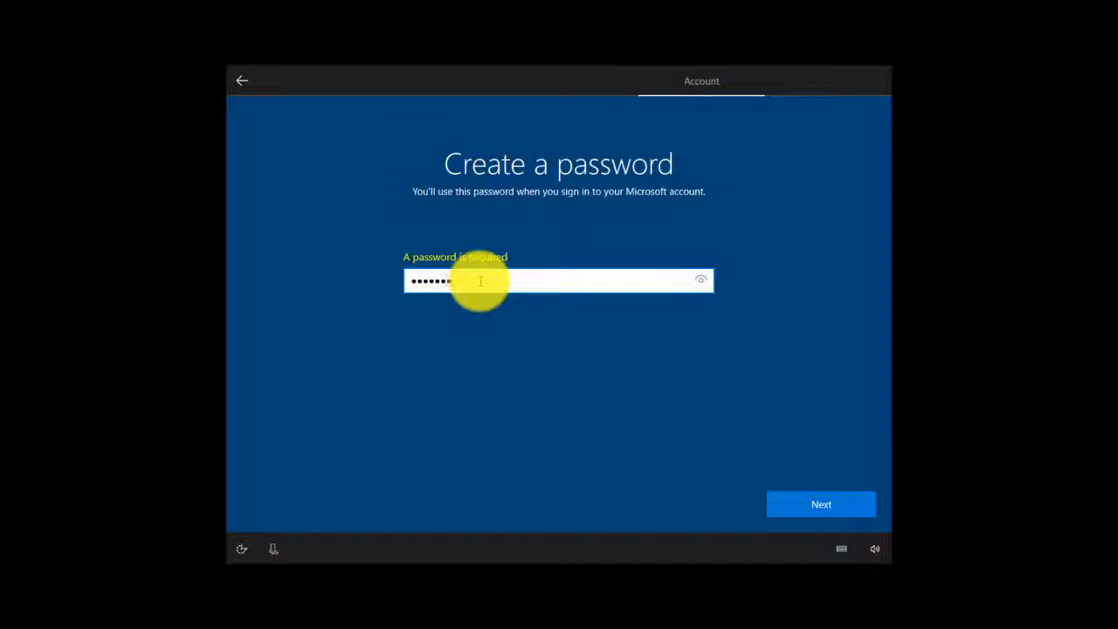
pyautogui.write('•••')
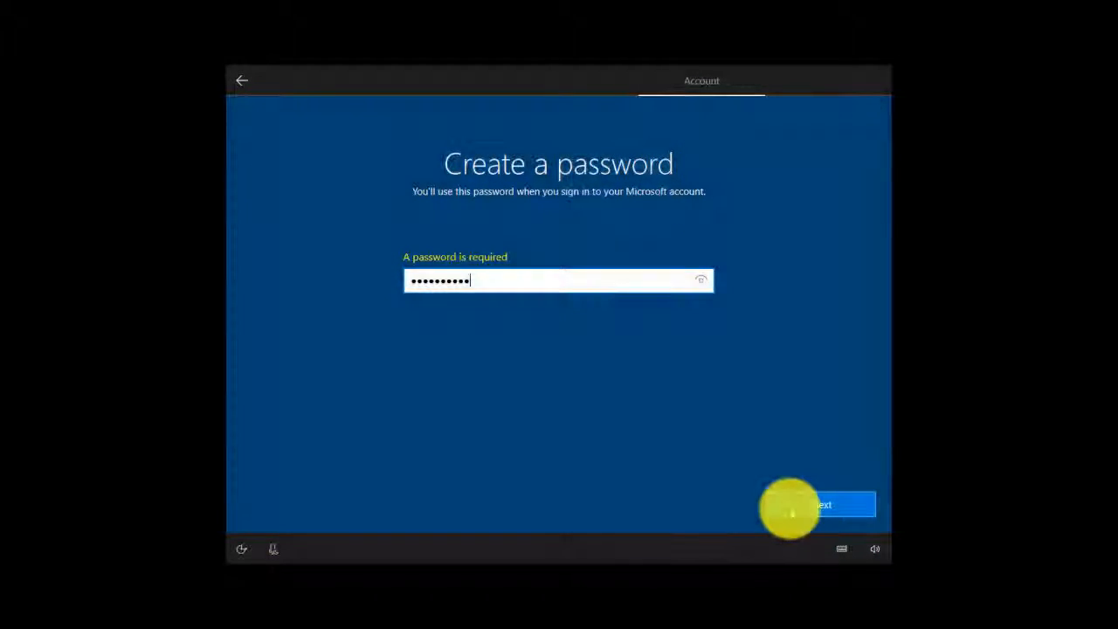
# - Try to submit the new account's password, then replace it with another password and submit that
pyautogui.click(790, 507)
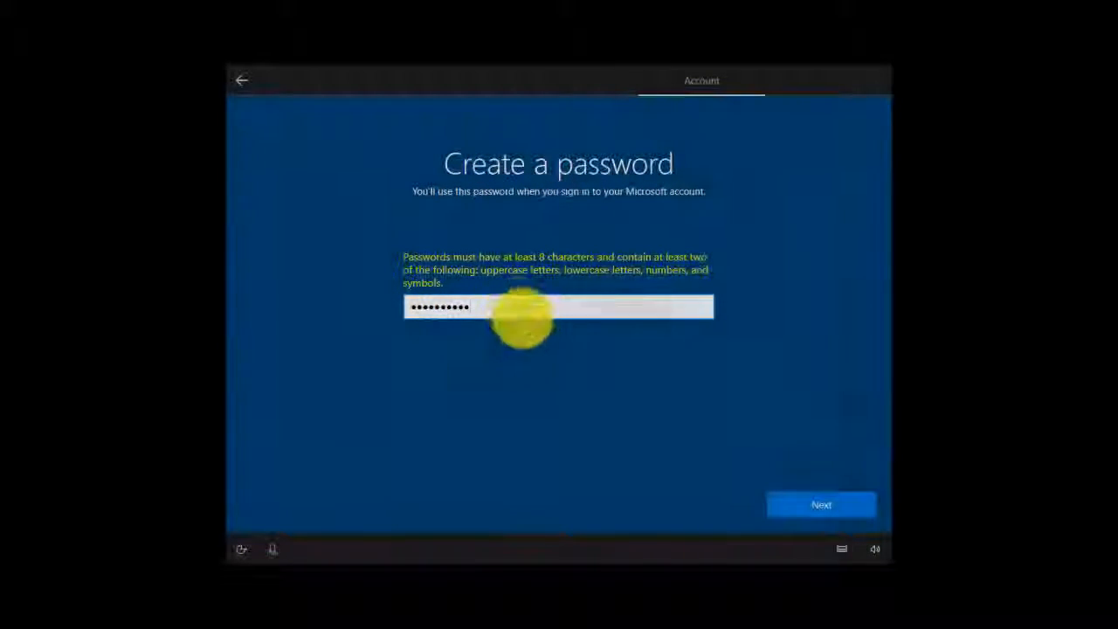
pyautogui.click(519, 307)
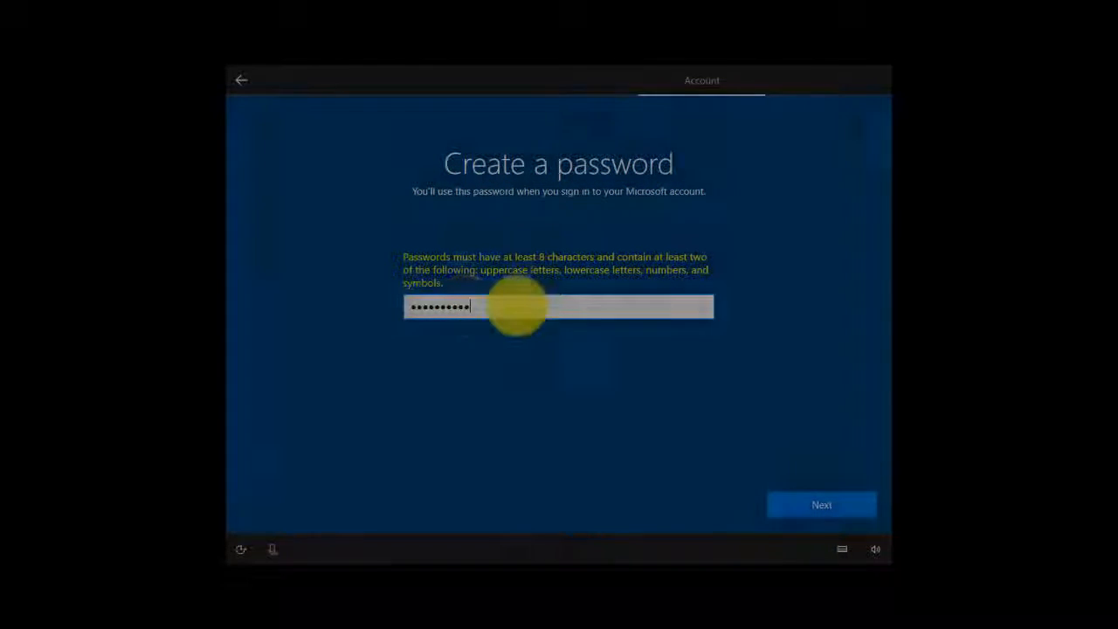
pyautogui.moveTo(518, 306); pyautogui.dragTo(367, 305)
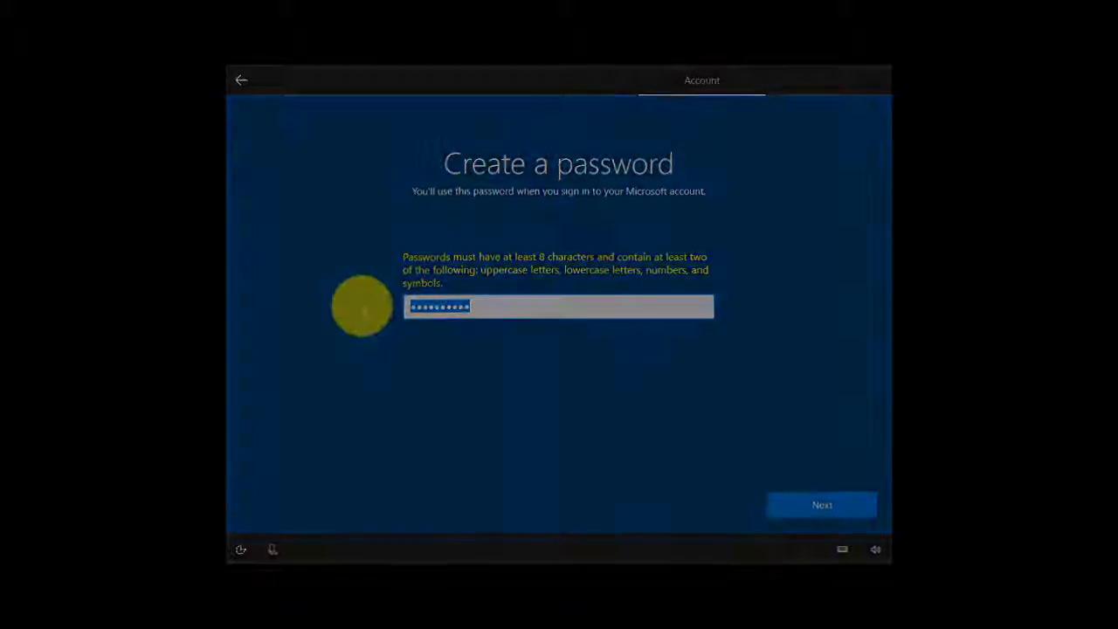
pyautogui.write('a••••••')
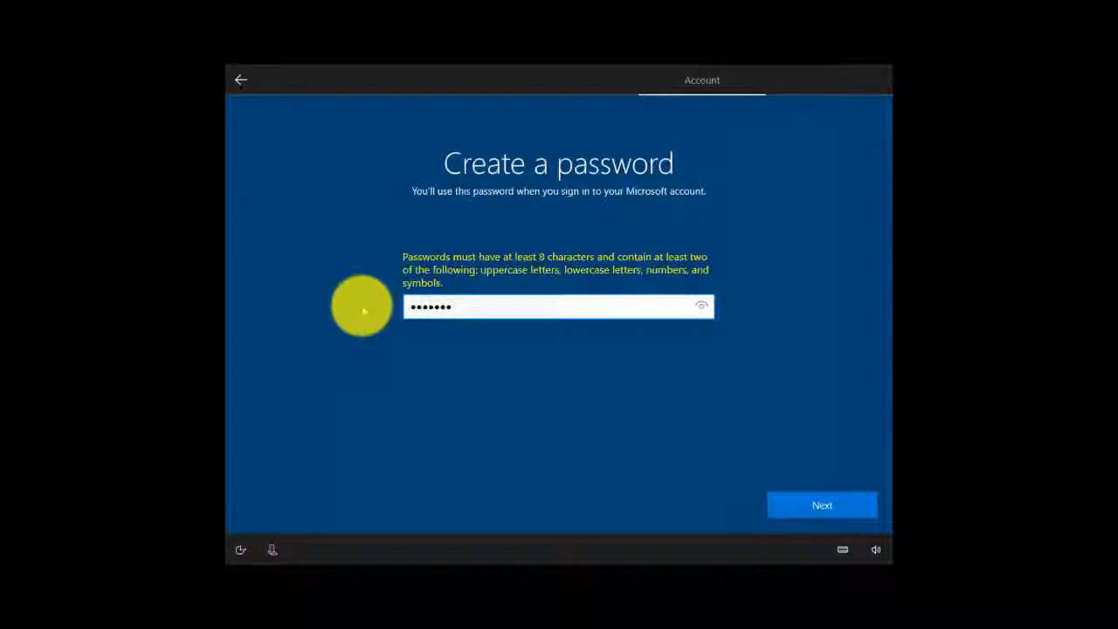
pyautogui.write('•••')
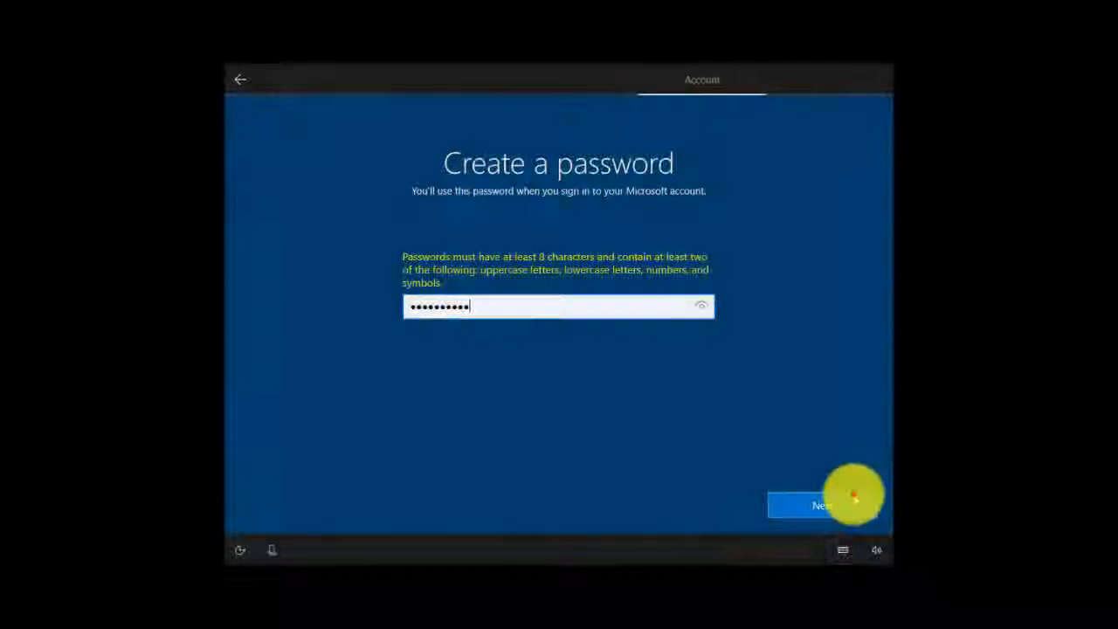
pyautogui.click(854, 496)
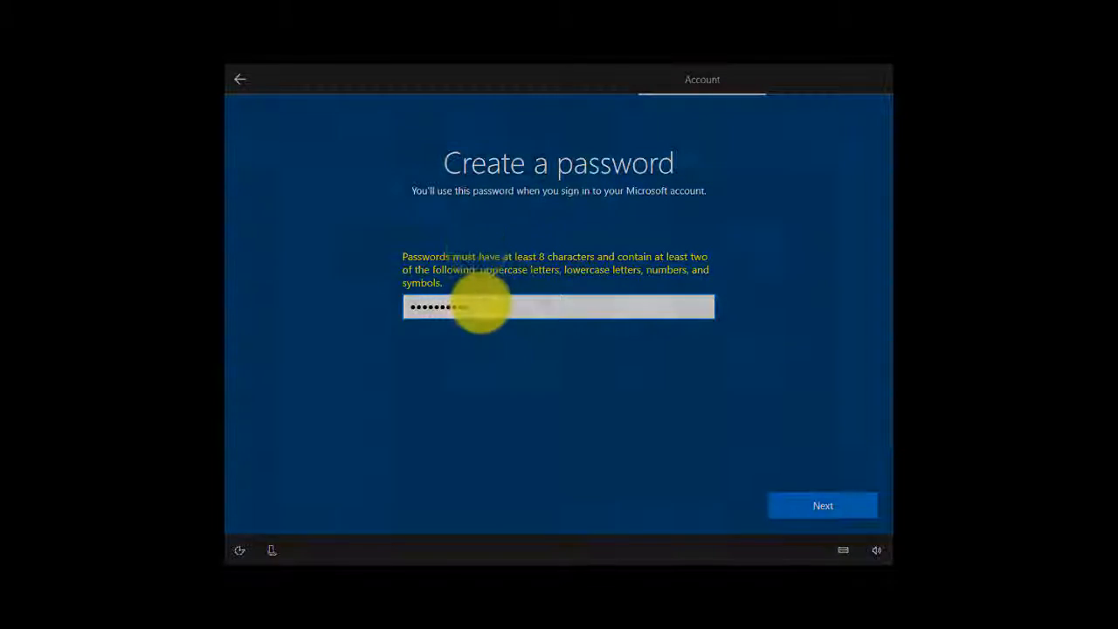
# - Replace the account password with one that meets the complexity requirements and continue to the country and birthdate page
pyautogui.moveTo(481, 302); pyautogui.dragTo(327, 310)
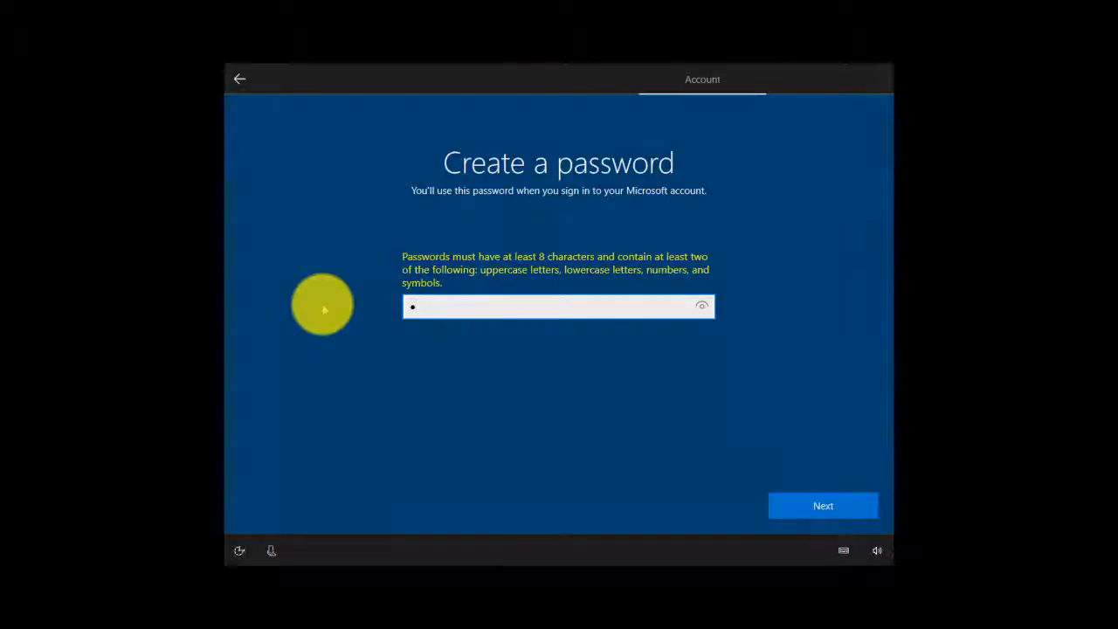
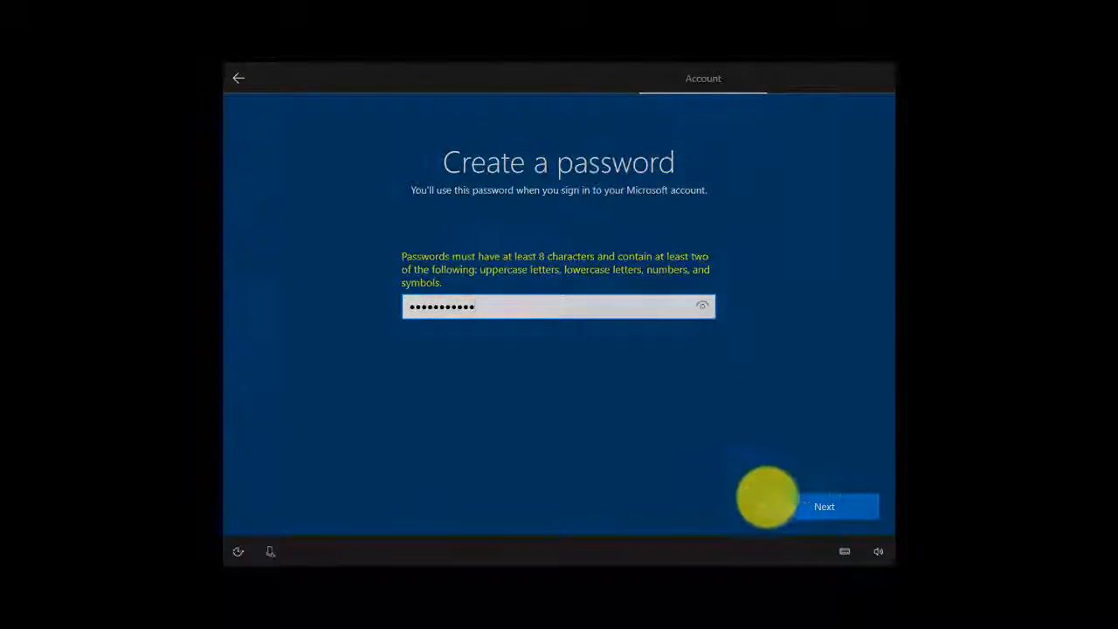
pyautogui.click(780, 500)
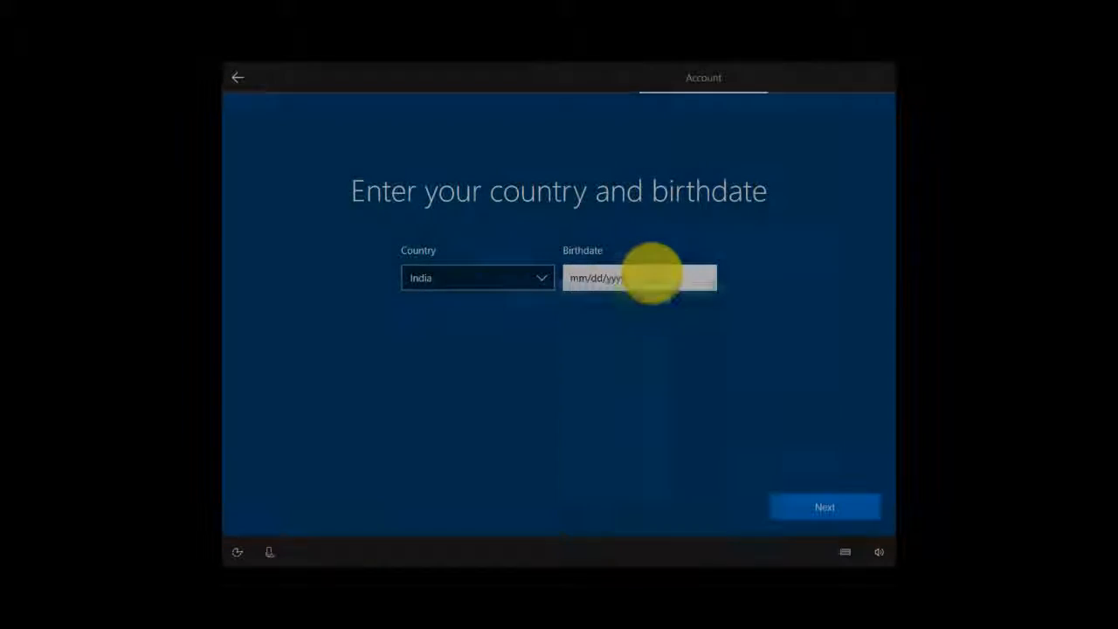
# - Try to choose the account holder's birthdate, adjusting the day and year, and continue the account setup
pyautogui.click(651, 278)
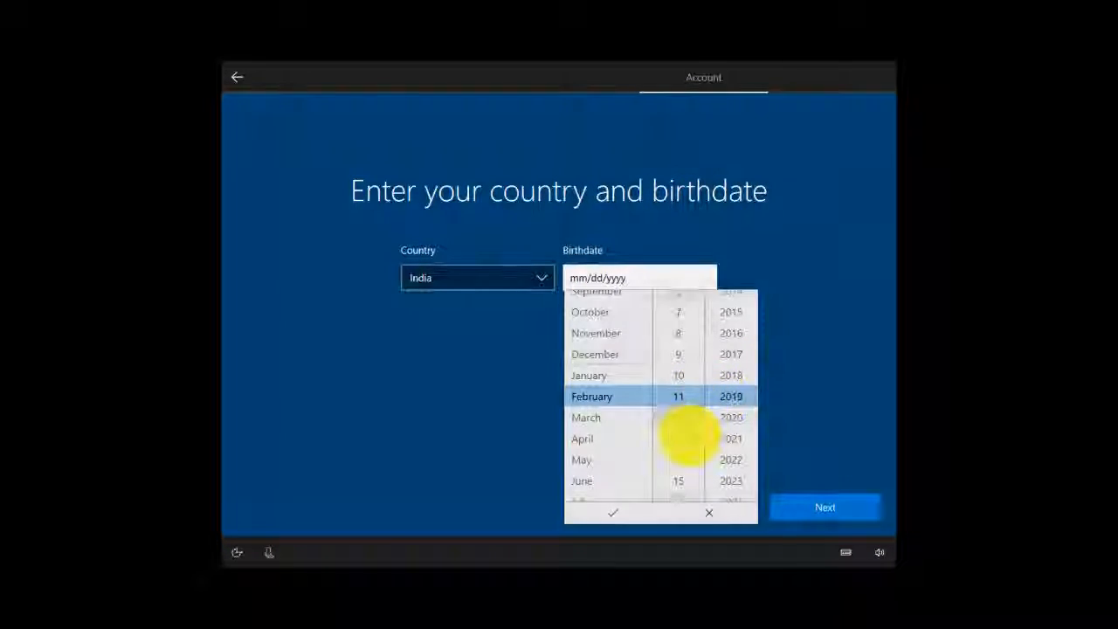
pyautogui.scroll(-3, 687, 459)
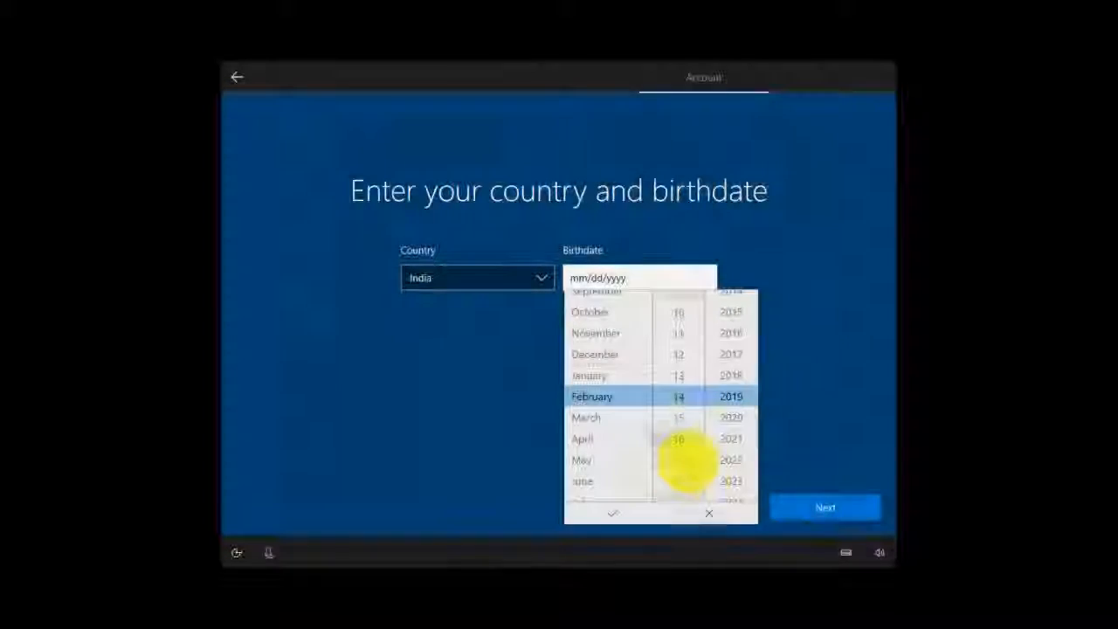
pyautogui.click(687, 480)
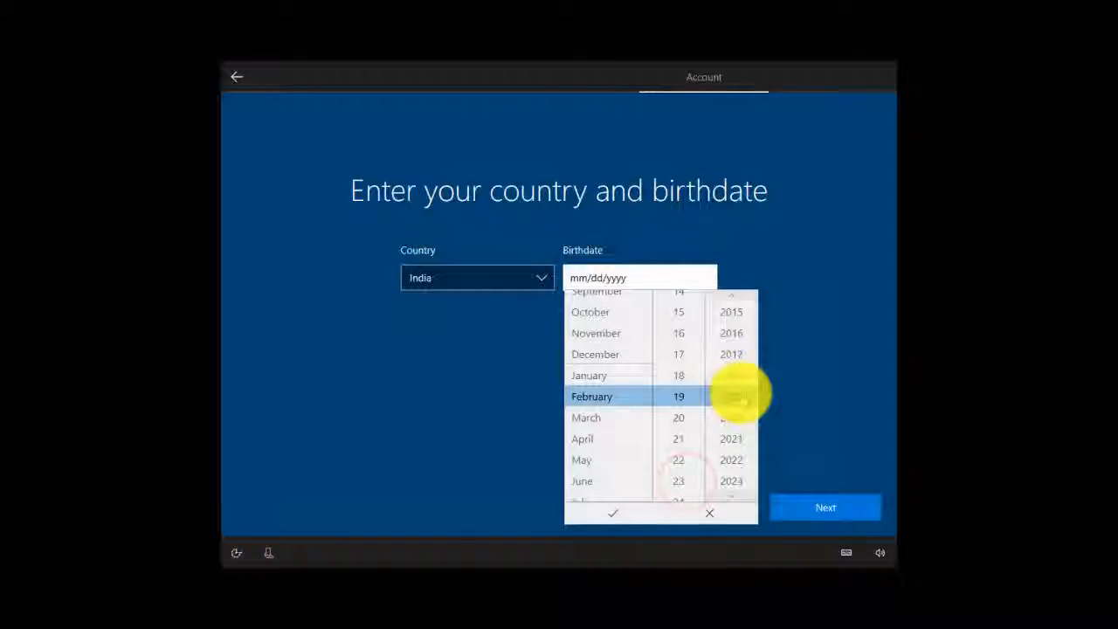
pyautogui.scroll(5, 741, 398)
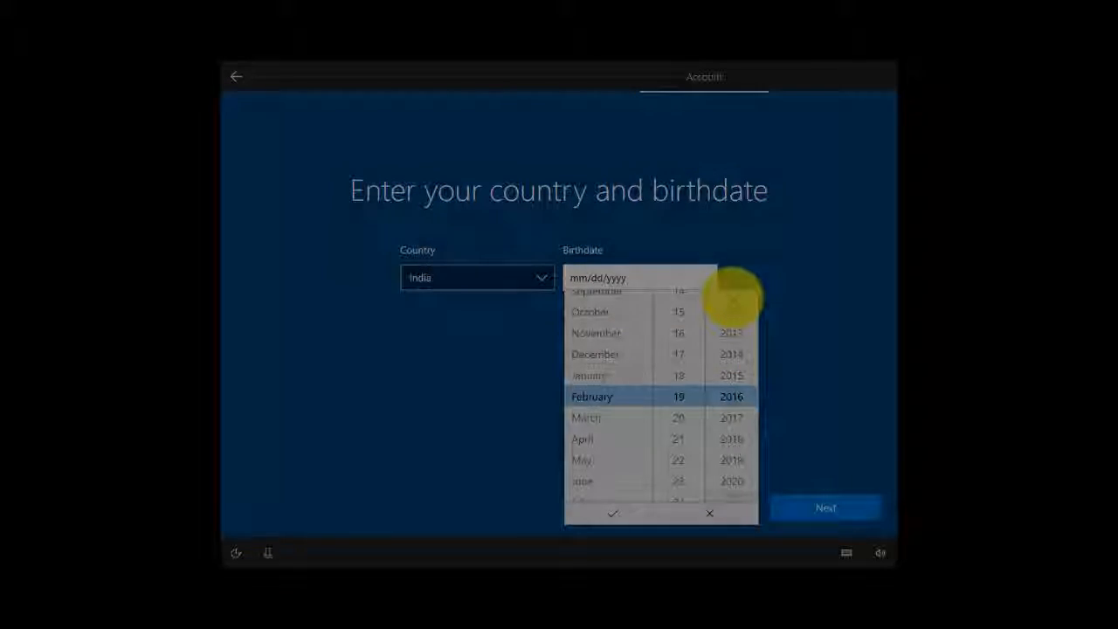
pyautogui.click(732, 296)
pyautogui.click(732, 297)
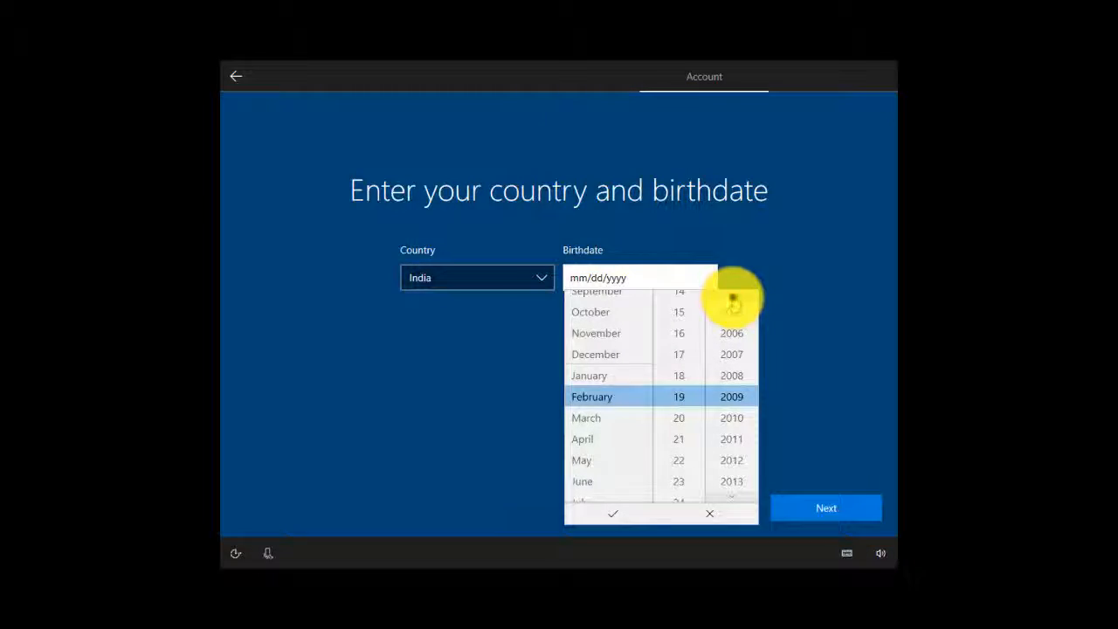
pyautogui.click(733, 298)
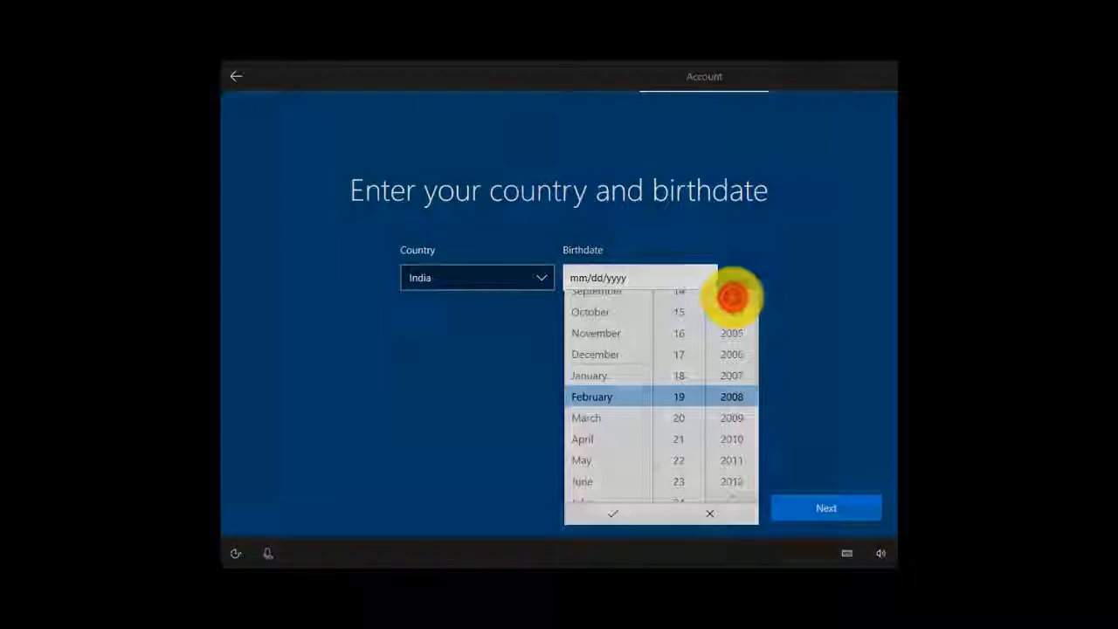
pyautogui.click(733, 297)
pyautogui.click(733, 298)
pyautogui.click(733, 298)
pyautogui.click(733, 298)
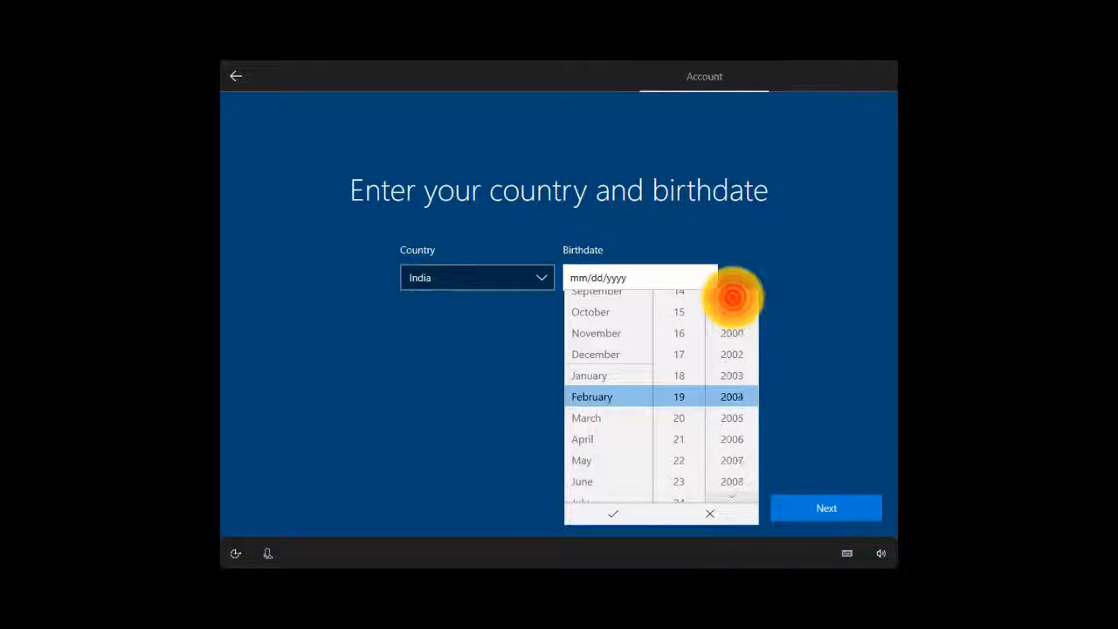
pyautogui.click(733, 298)
pyautogui.click(733, 298)
pyautogui.click(733, 298)
pyautogui.click(733, 298)
pyautogui.click(733, 298)
pyautogui.click(733, 298)
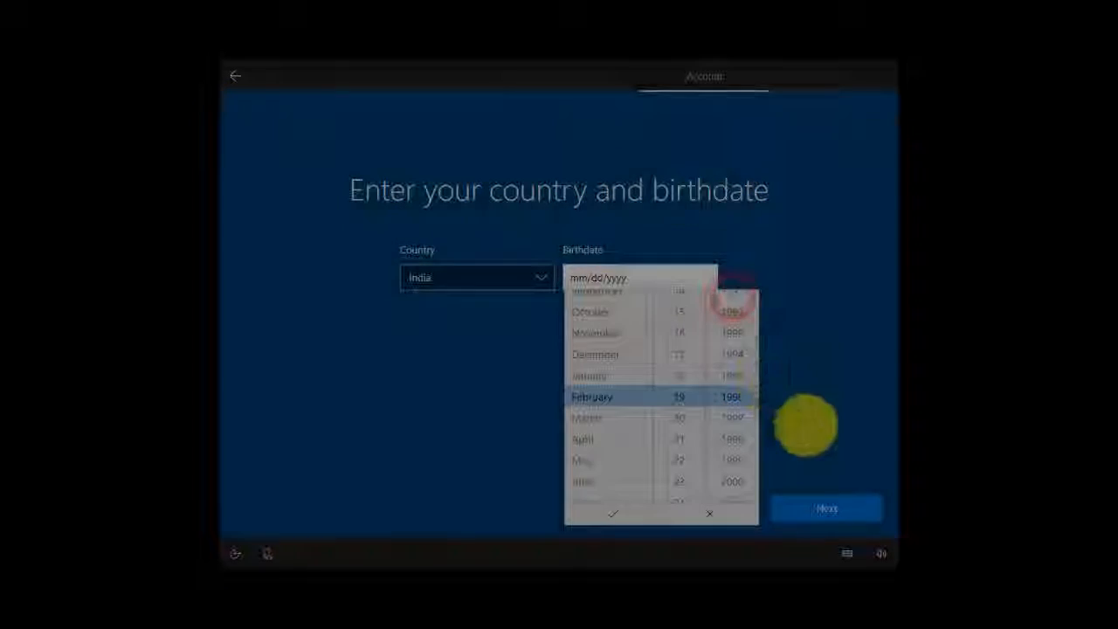
pyautogui.click(734, 301)
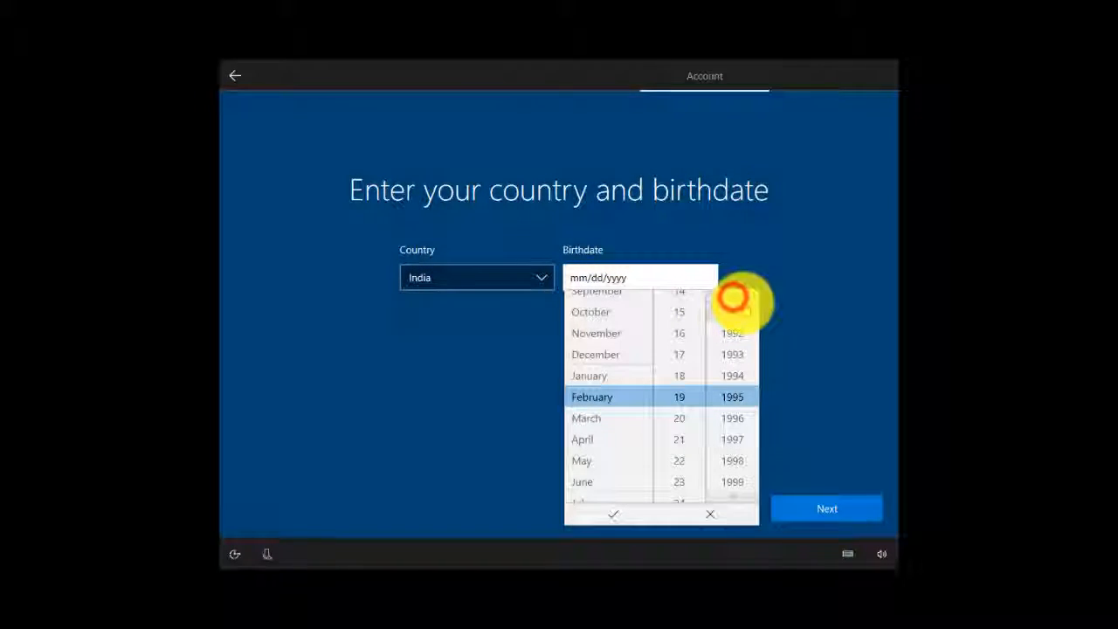
pyautogui.click(734, 300)
pyautogui.click(734, 299)
pyautogui.click(734, 300)
pyautogui.click(734, 300)
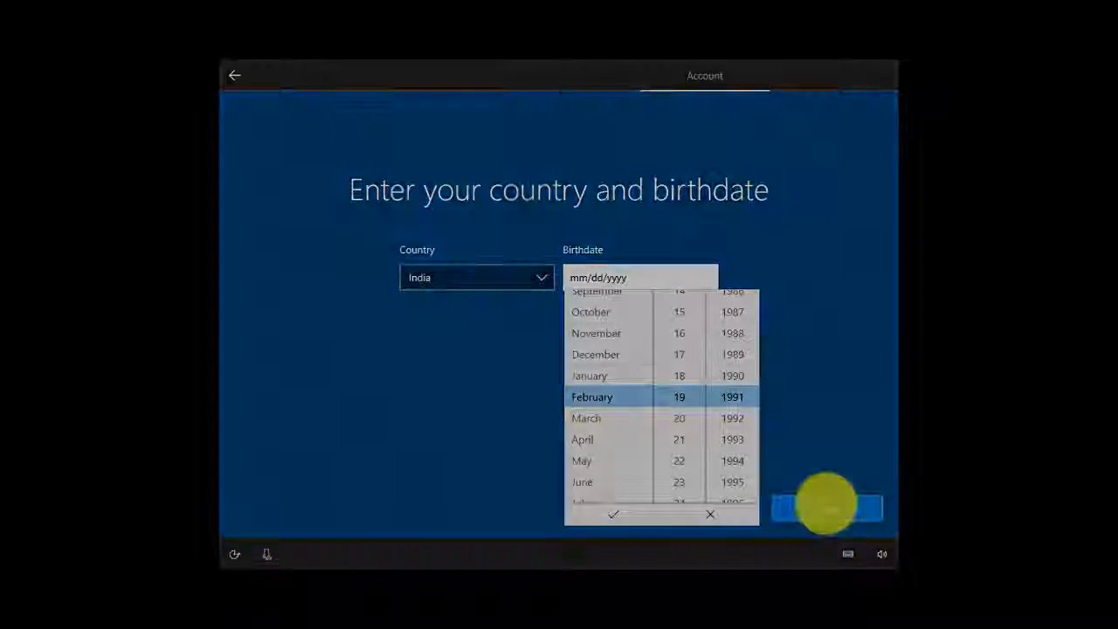
pyautogui.click(828, 505)
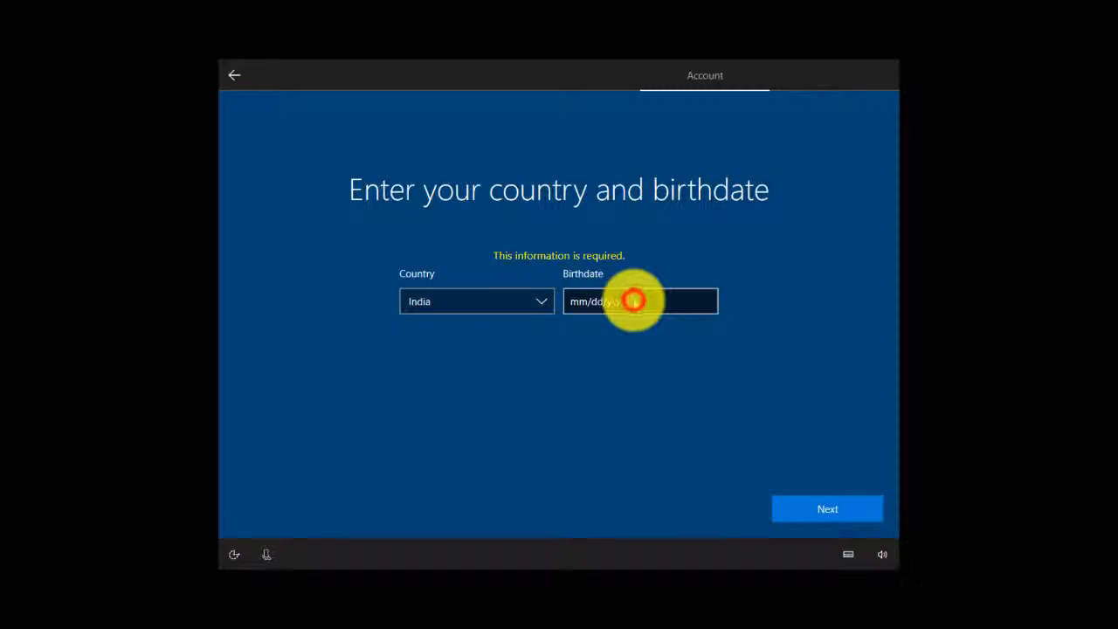
pyautogui.click(634, 300)
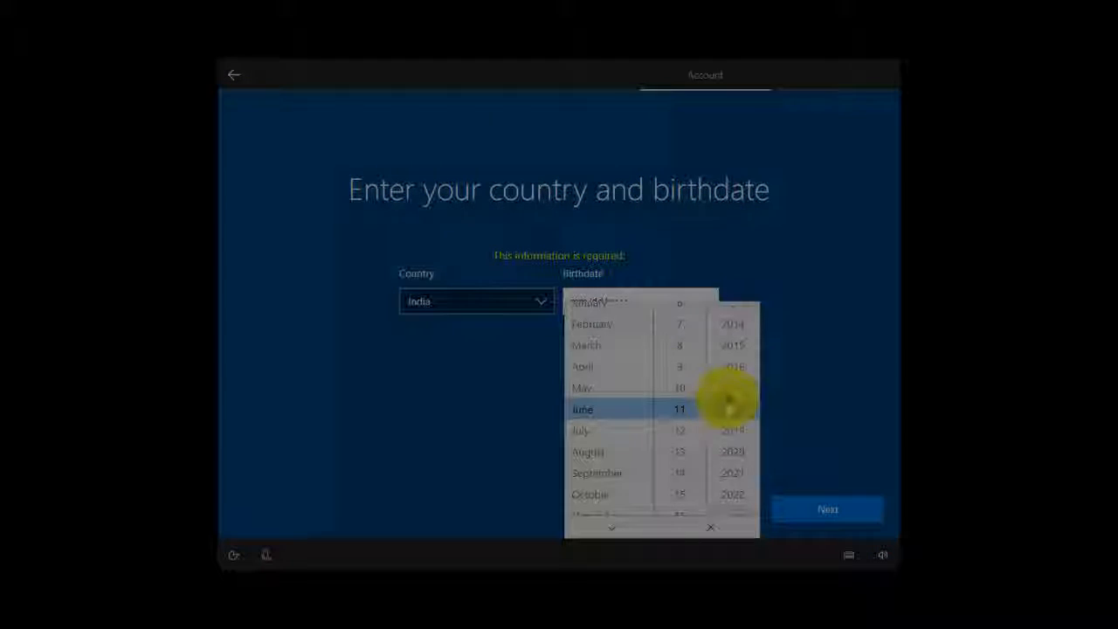
pyautogui.click(728, 399)
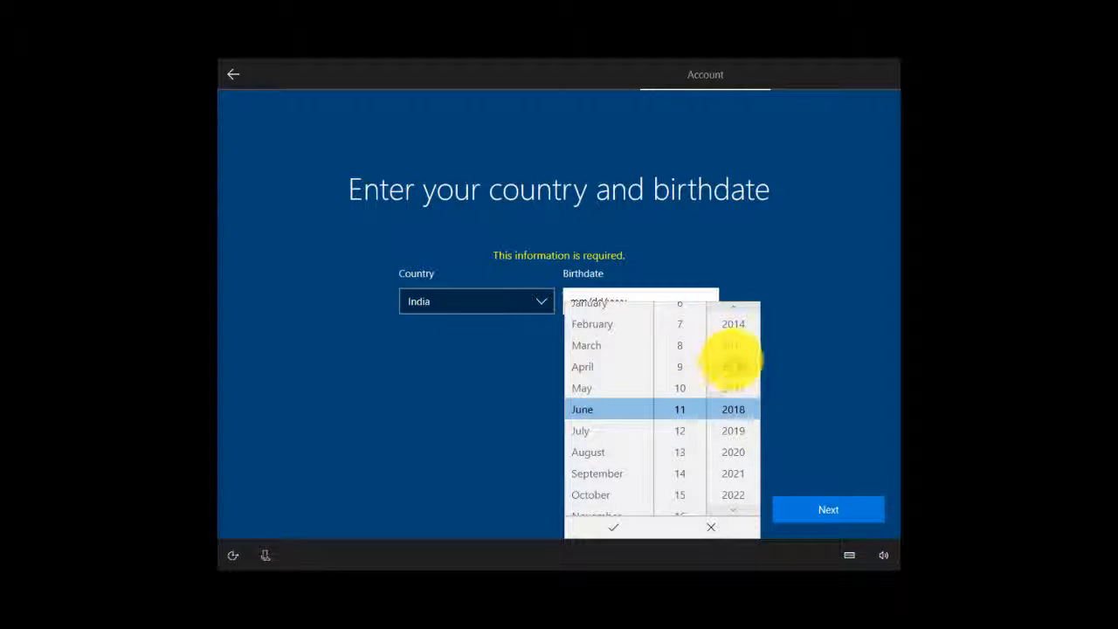
pyautogui.scroll(2, 732, 358)
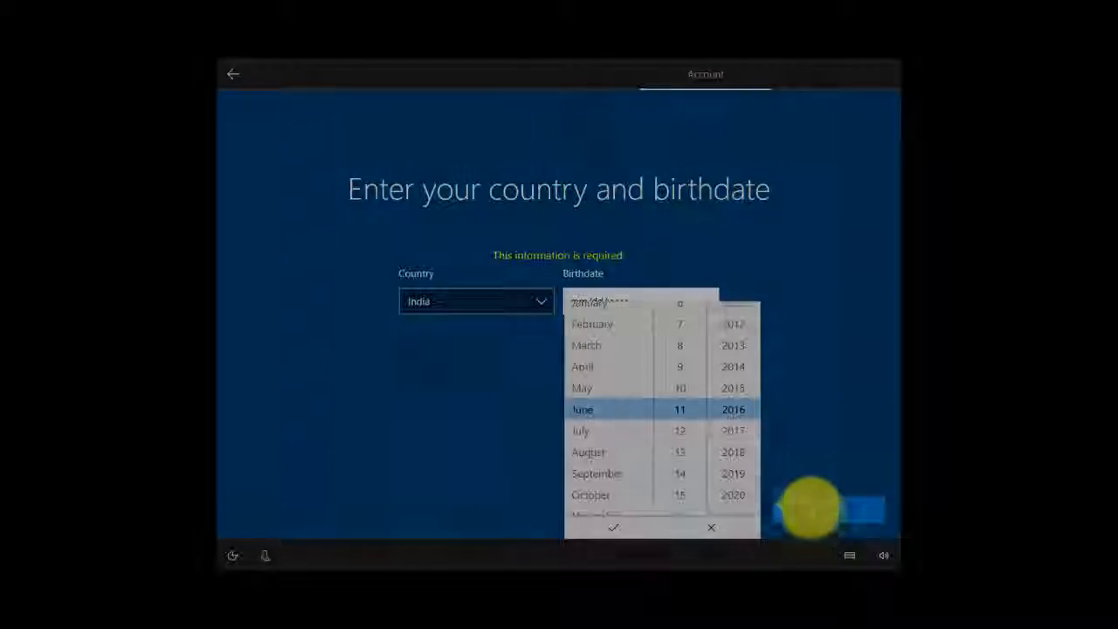
pyautogui.click(814, 510)
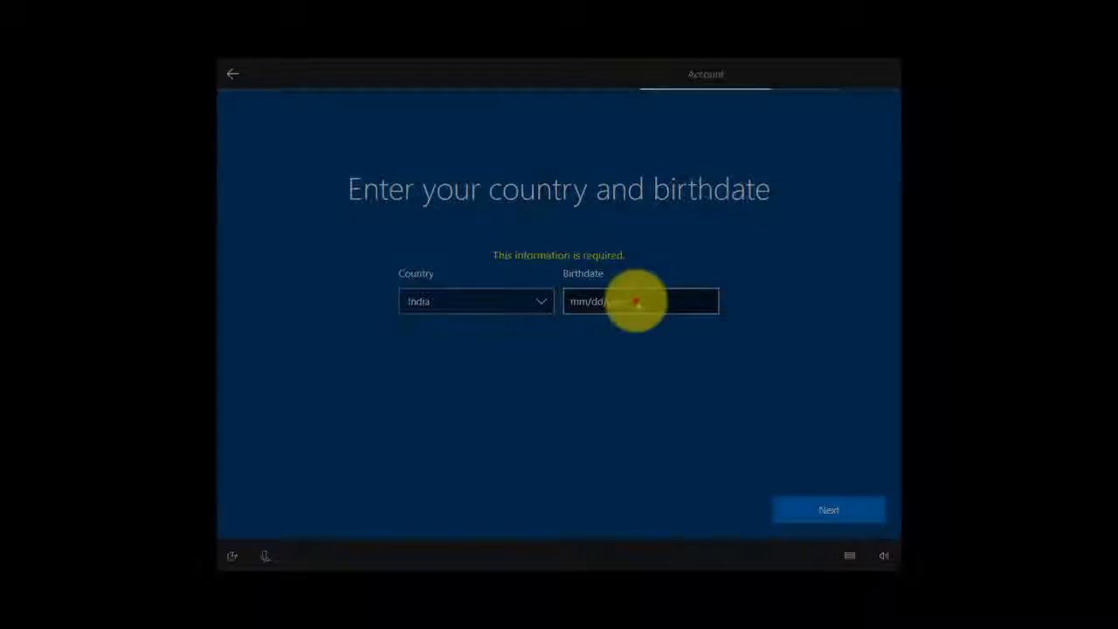
# - Open the birthdate picker again and select the account holder's birth month and day
pyautogui.click(636, 302)
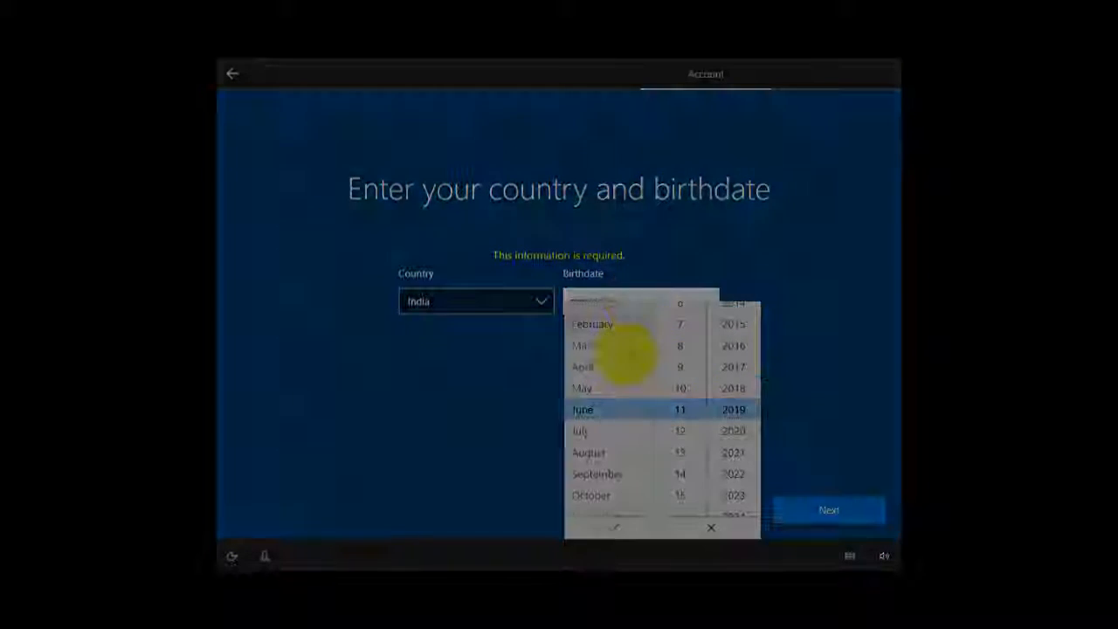
pyautogui.click(598, 406)
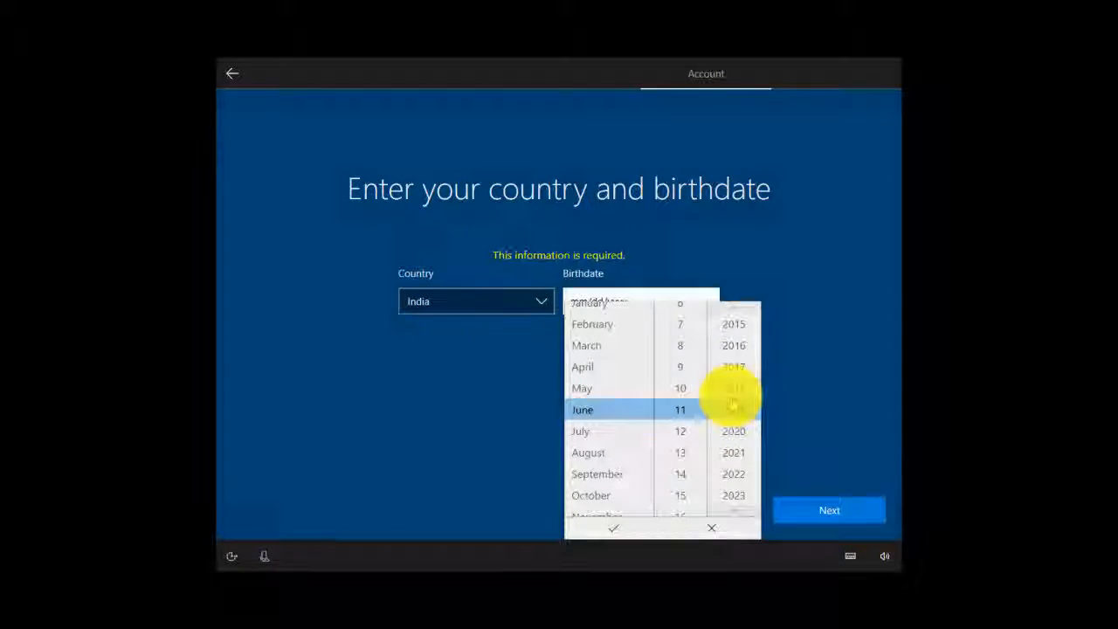
pyautogui.scroll(1, 730, 385)
pyautogui.click(593, 322)
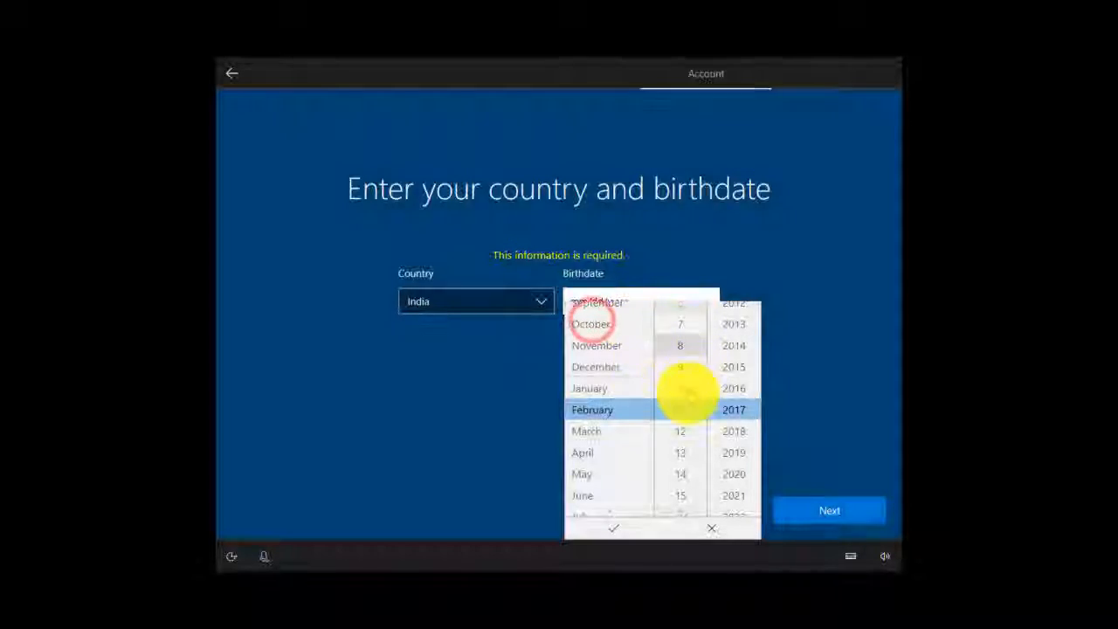
pyautogui.scroll(-2, 687, 409)
pyautogui.scroll(-1, 686, 444)
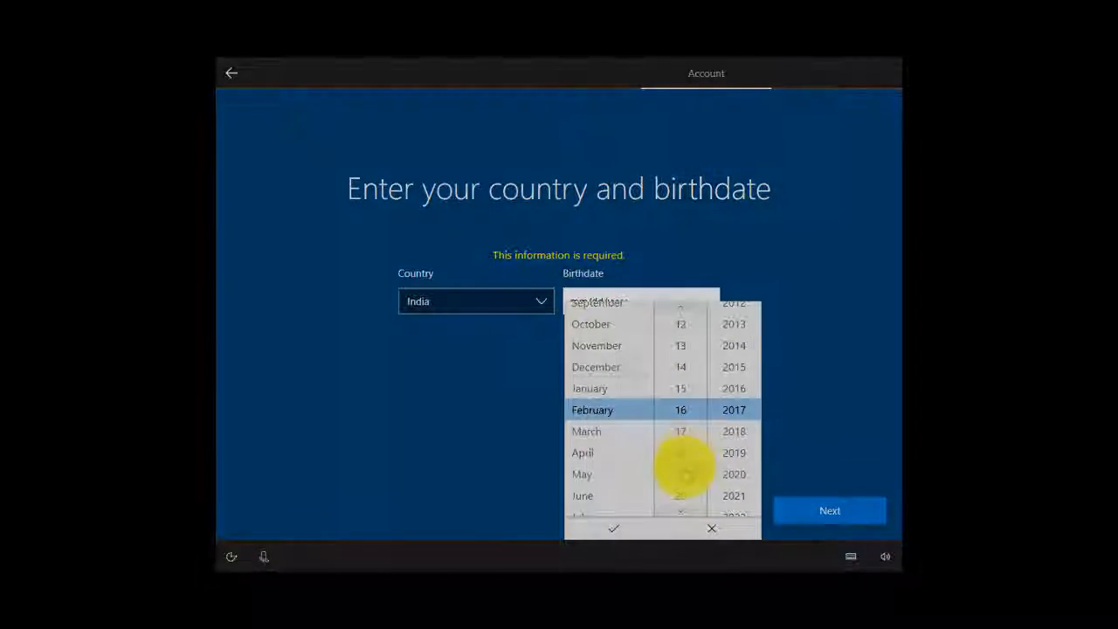
pyautogui.click(682, 467)
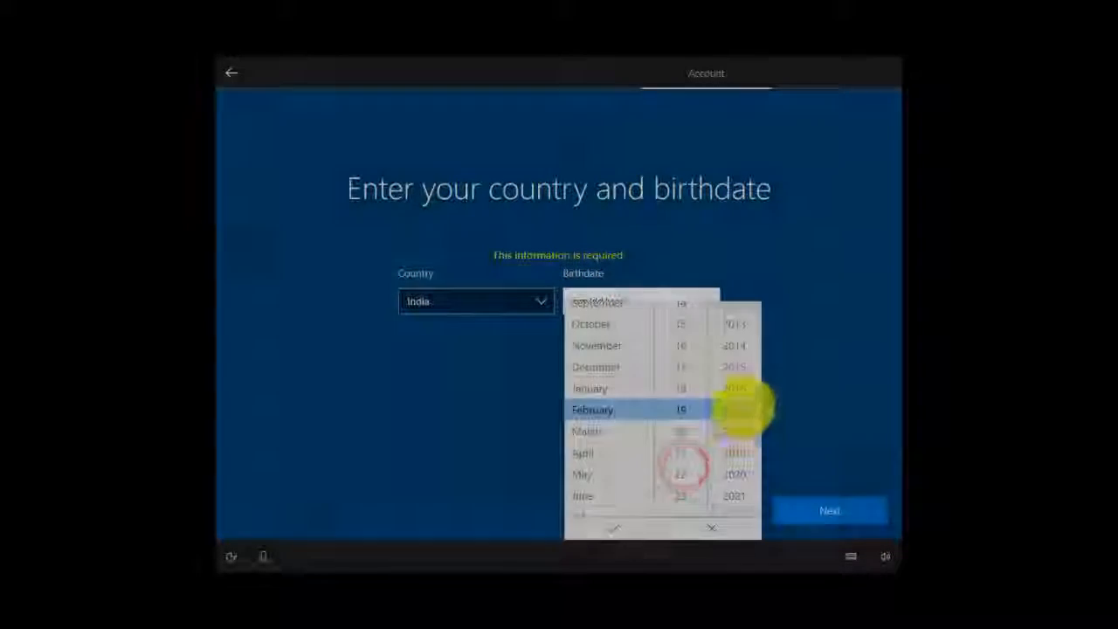
# - Select the account holder's birth year, confirm the full birthdate and continue the account setup
pyautogui.scroll(6, 741, 363)
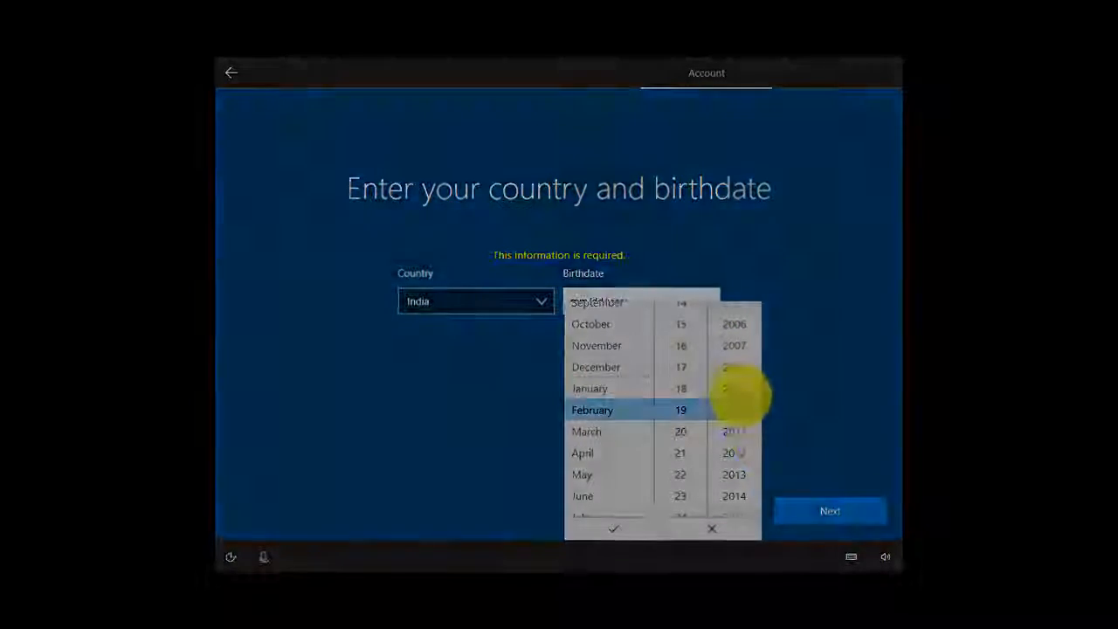
pyautogui.scroll(4, 743, 393)
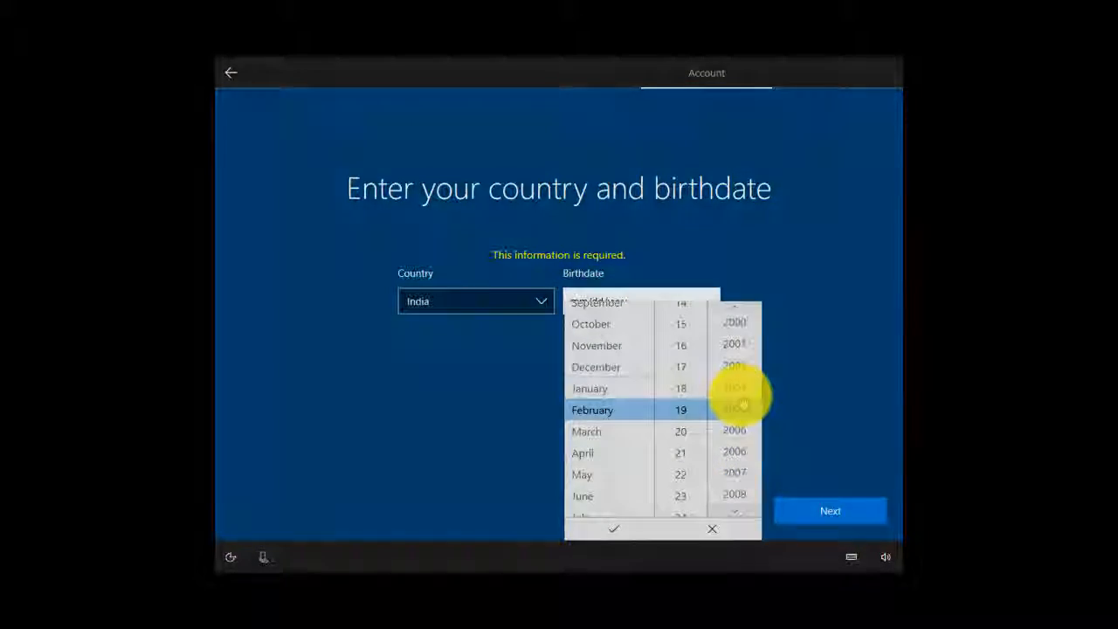
pyautogui.scroll(3, 740, 402)
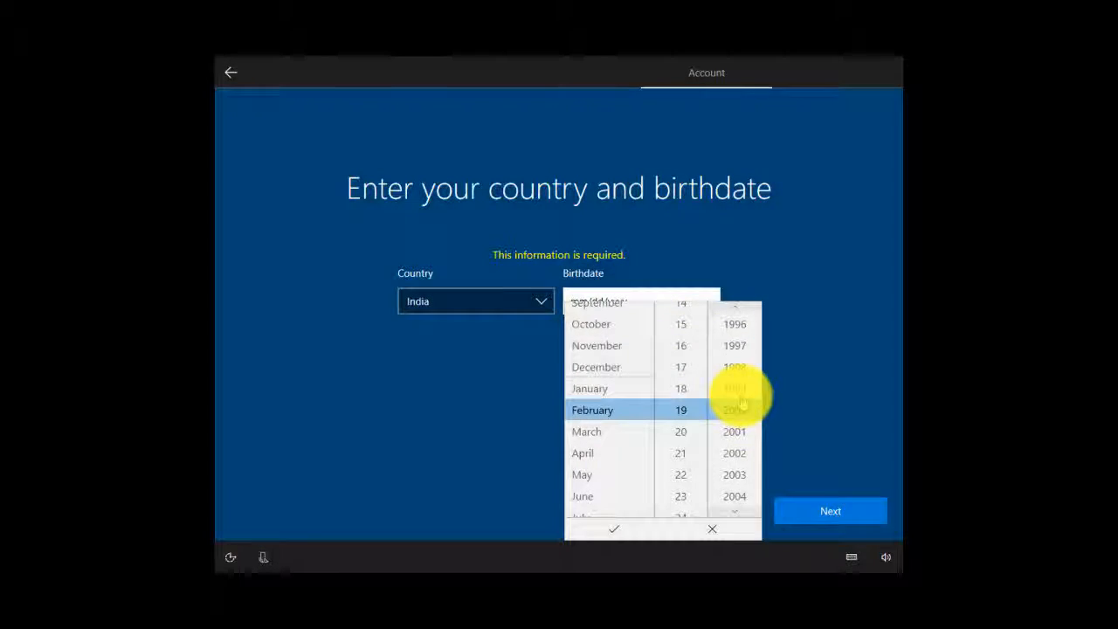
pyautogui.scroll(5, 741, 402)
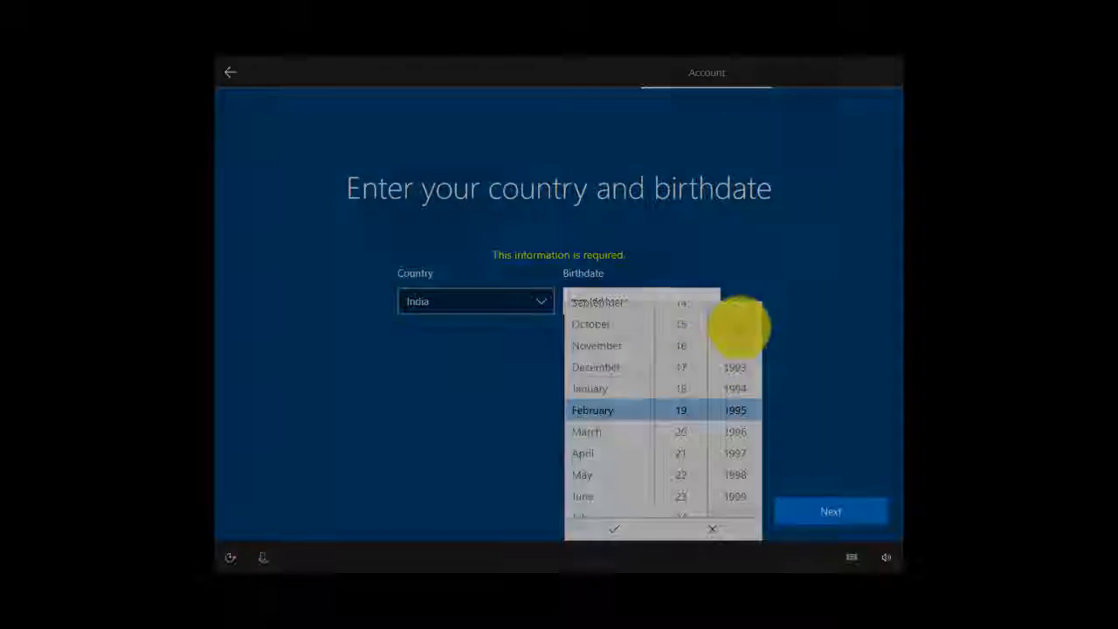
pyautogui.click(737, 324)
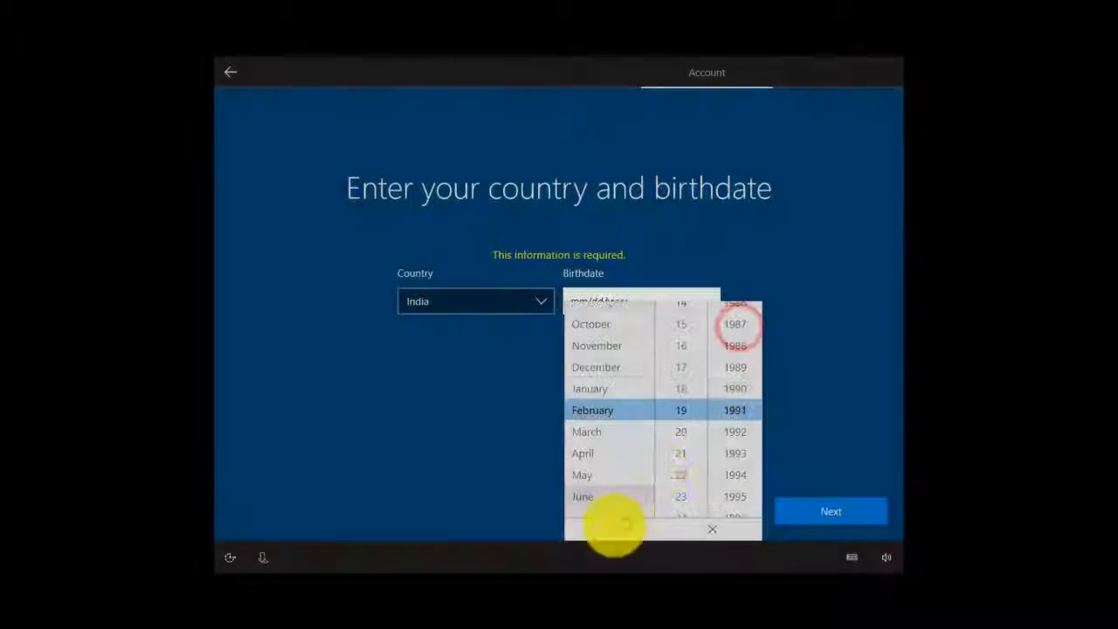
pyautogui.click(610, 531)
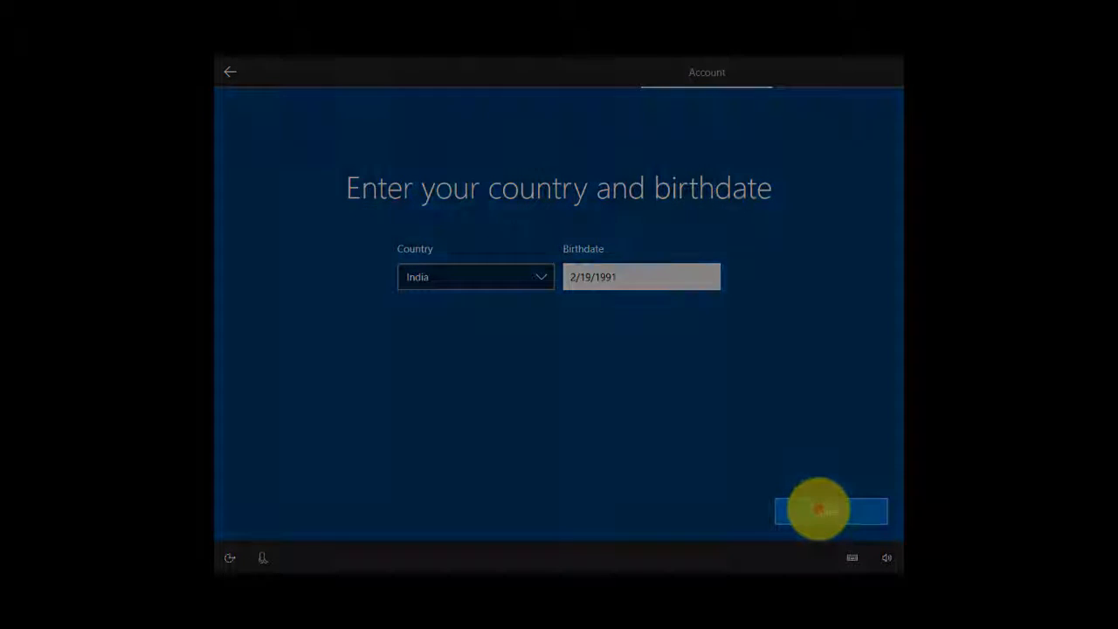
pyautogui.click(817, 509)
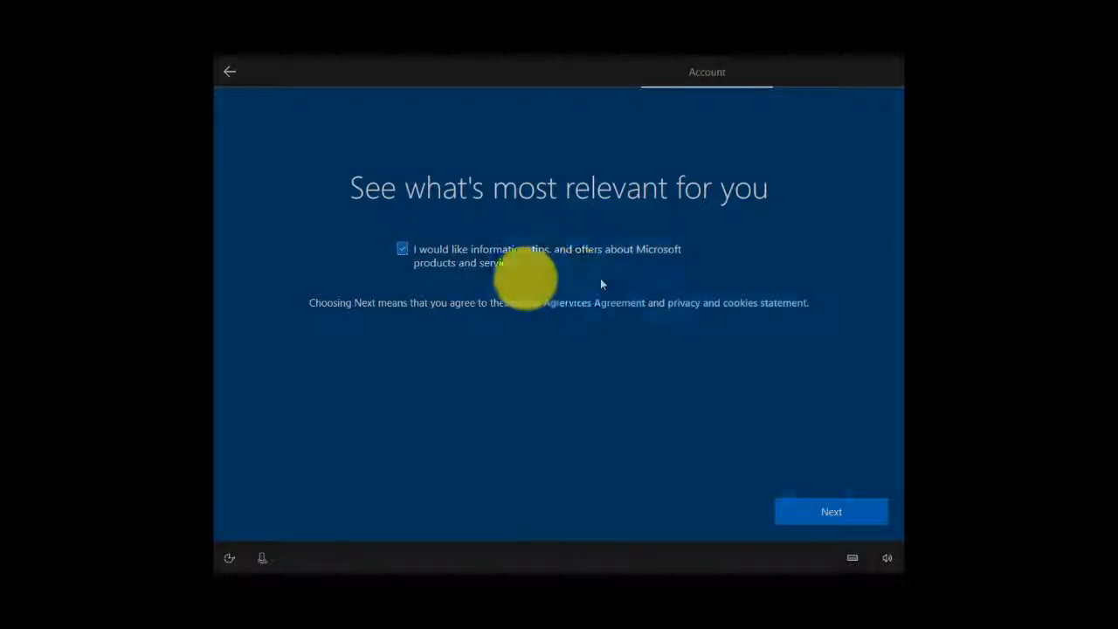
# - Opt out of information, tips and offers about Microsoft products, and accept the services agreement to continue
pyautogui.click(419, 263)
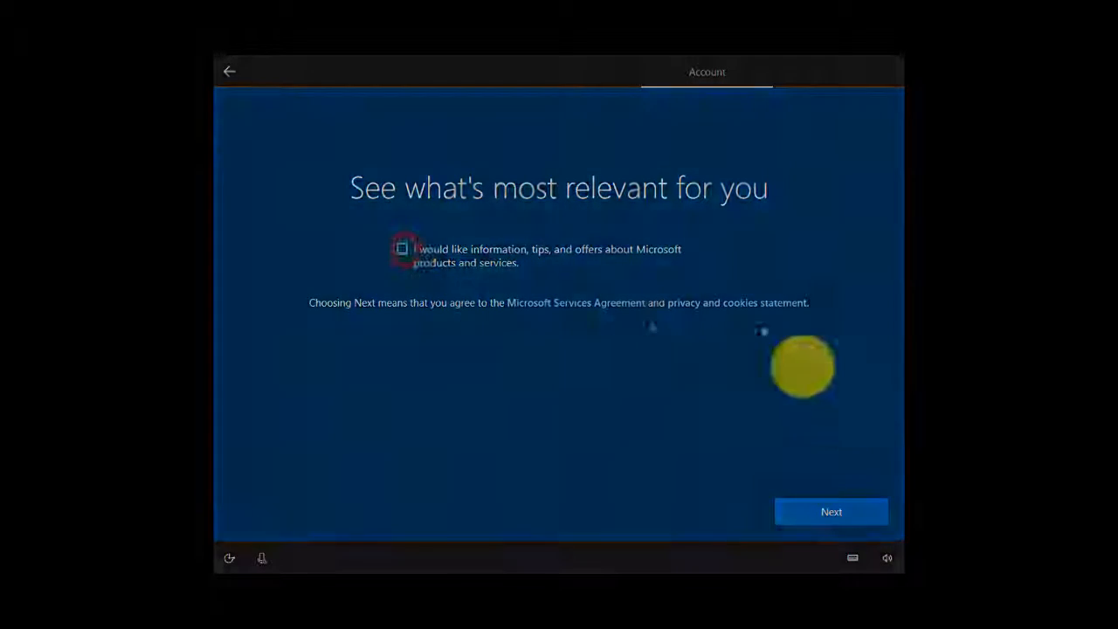
pyautogui.click(863, 512)
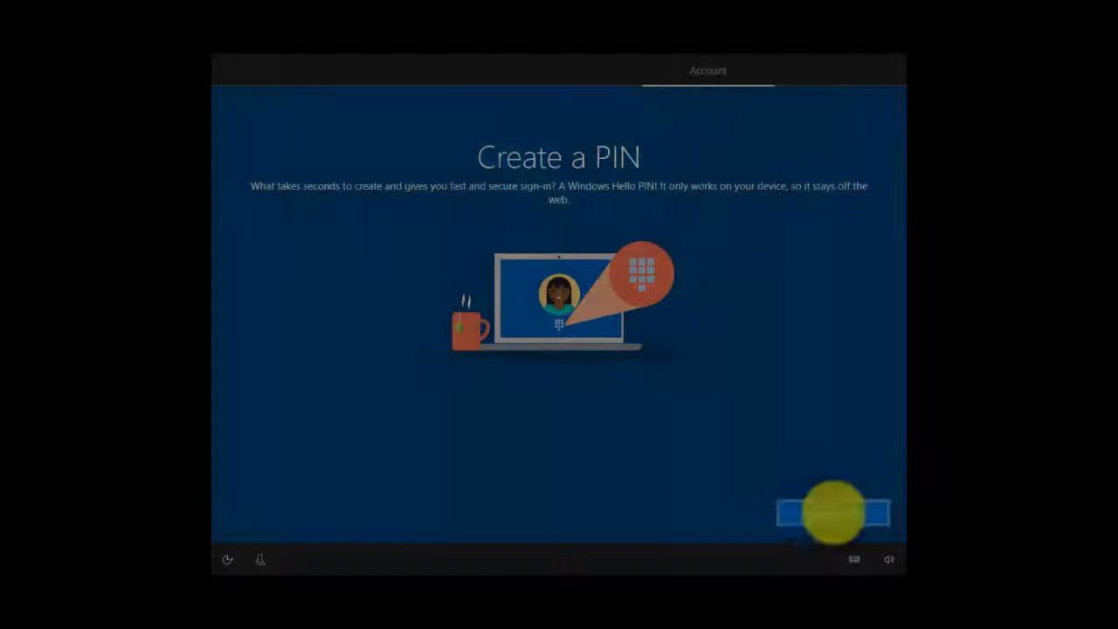
# - Create a Windows Hello PIN by entering it in the new PIN and confirmation fields without letters or symbols
pyautogui.click(833, 513)
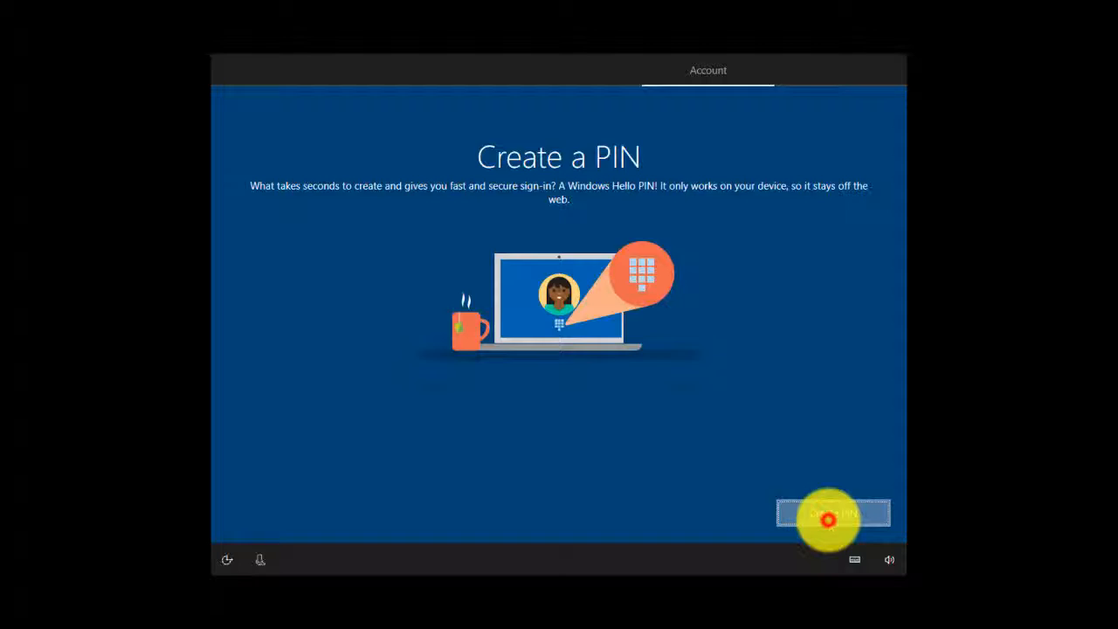
pyautogui.click(828, 519)
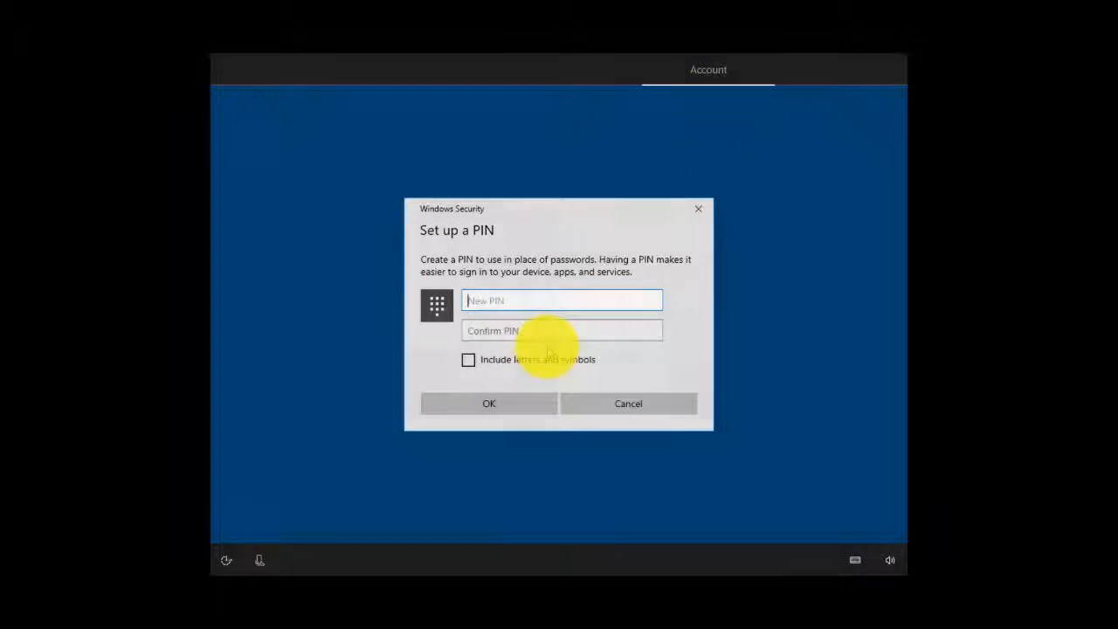
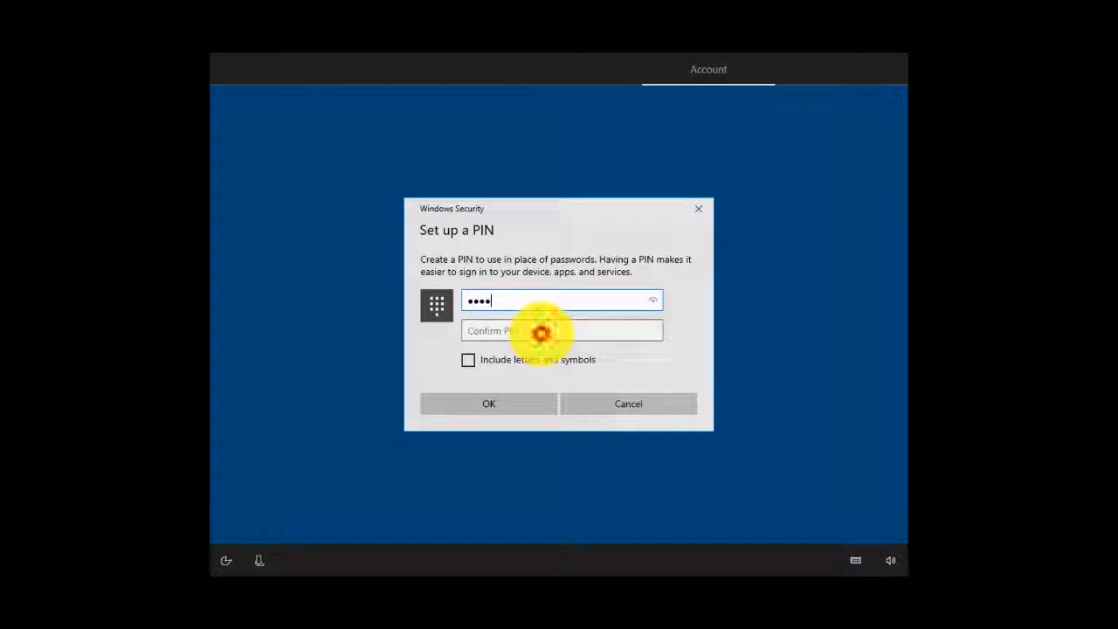
pyautogui.click(541, 333)
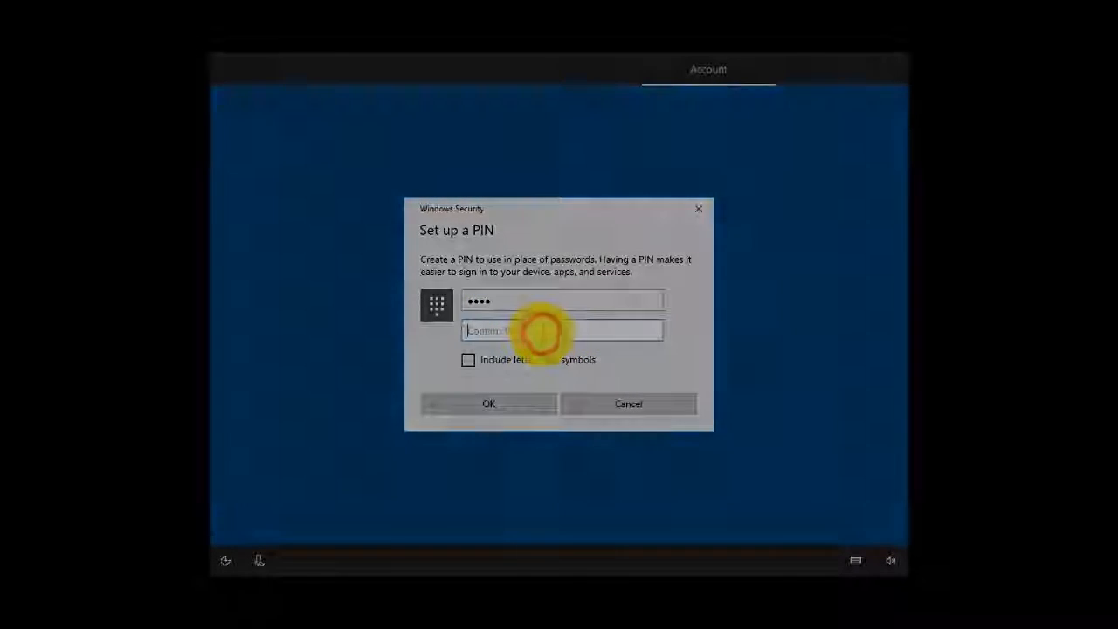
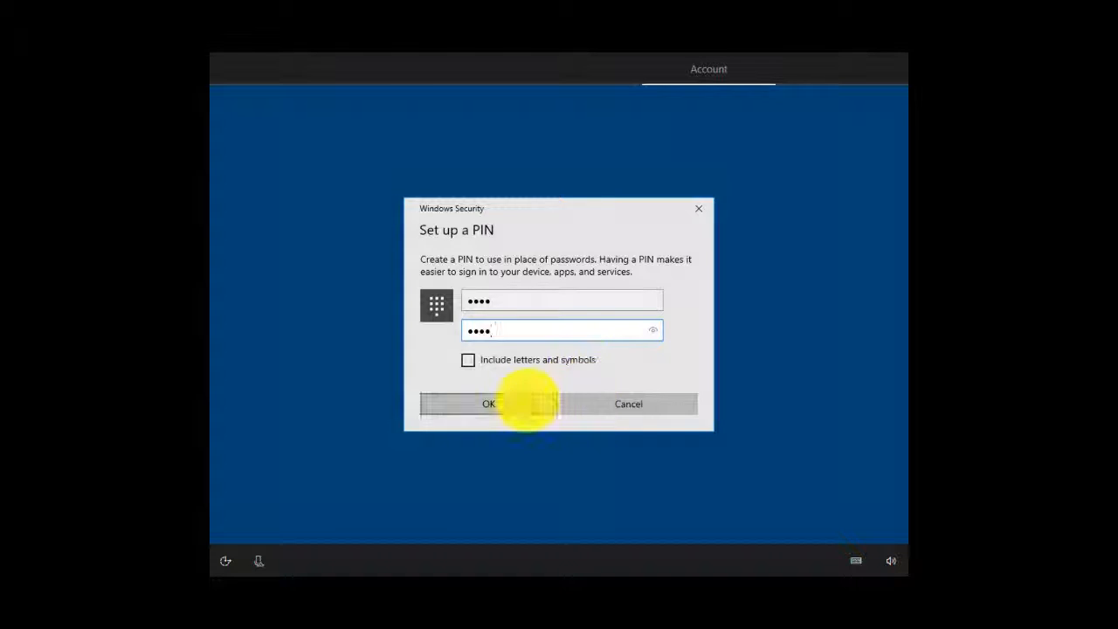
pyautogui.click(527, 403)
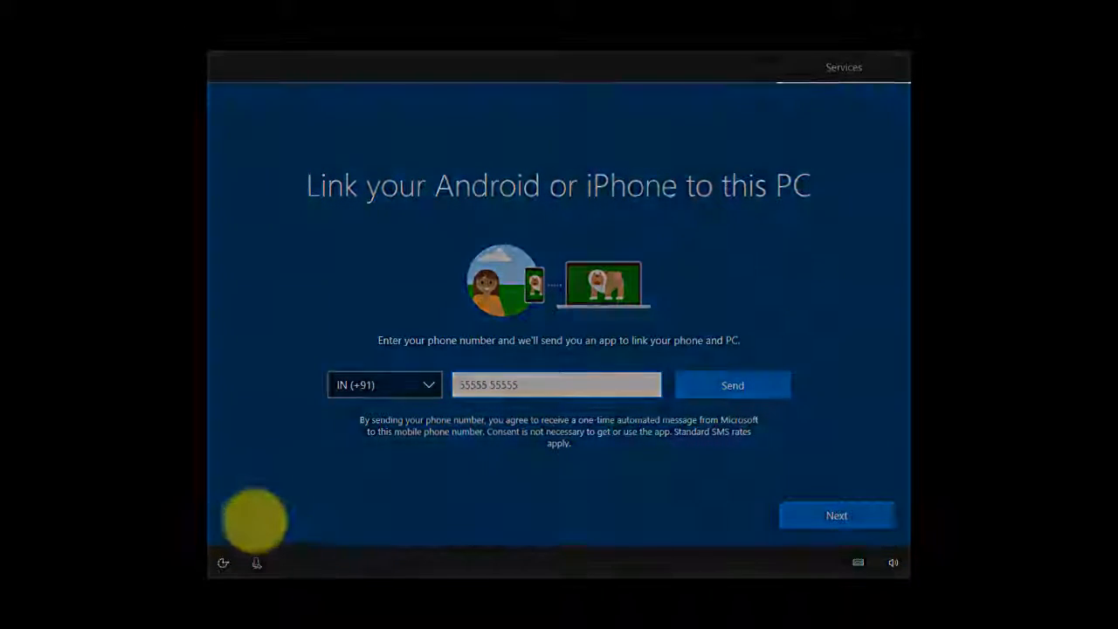
# - Postpone linking a phone to the PC and accept Cortana as the personal assistant
pyautogui.click(253, 519)
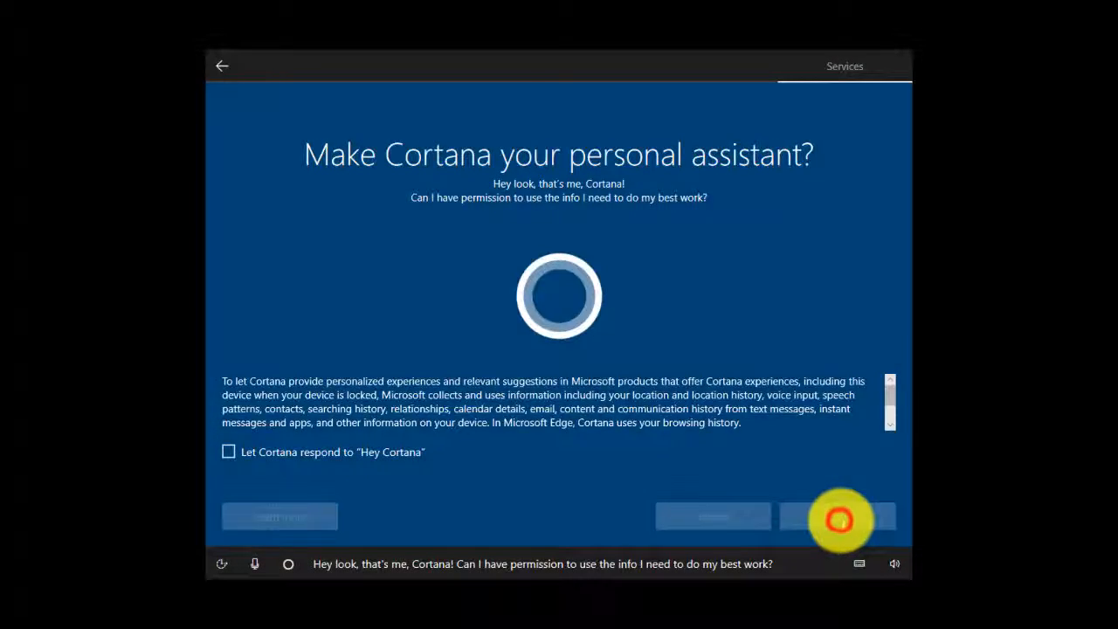
pyautogui.click(839, 520)
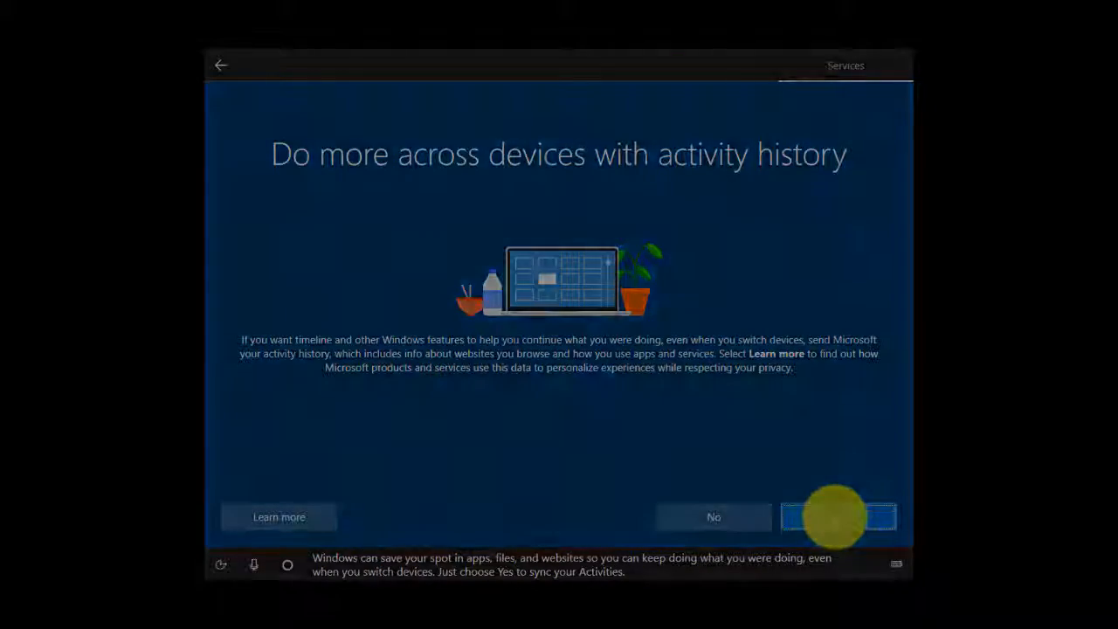
# - Allow activity history across devices, then review the recommended privacy settings and accept them as they are
pyautogui.click(836, 517)
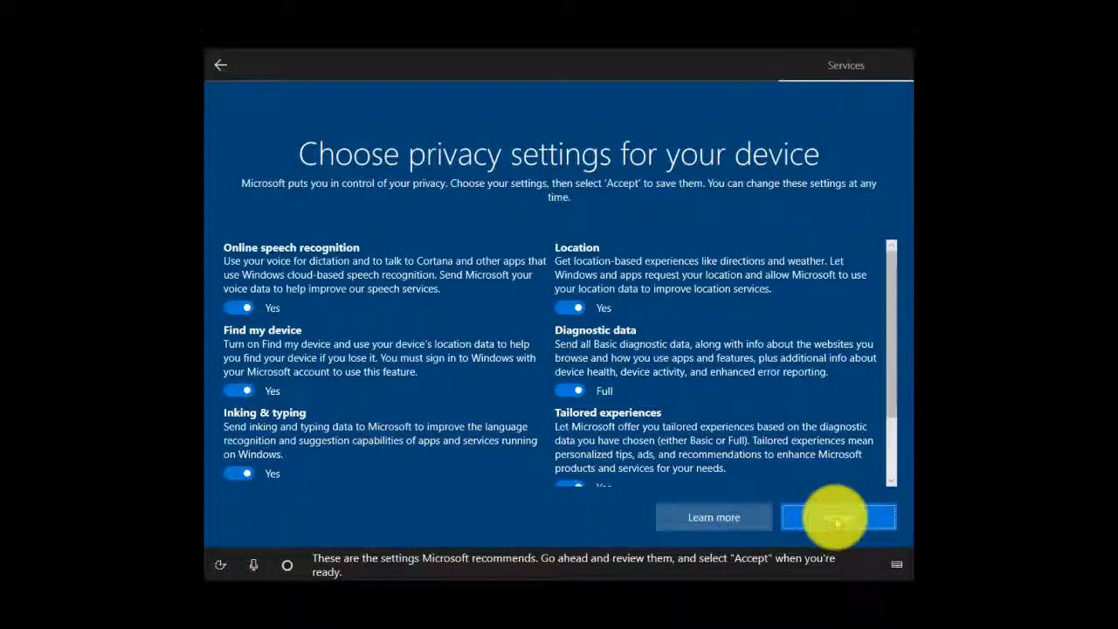
pyautogui.scroll(-2, 513, 358)
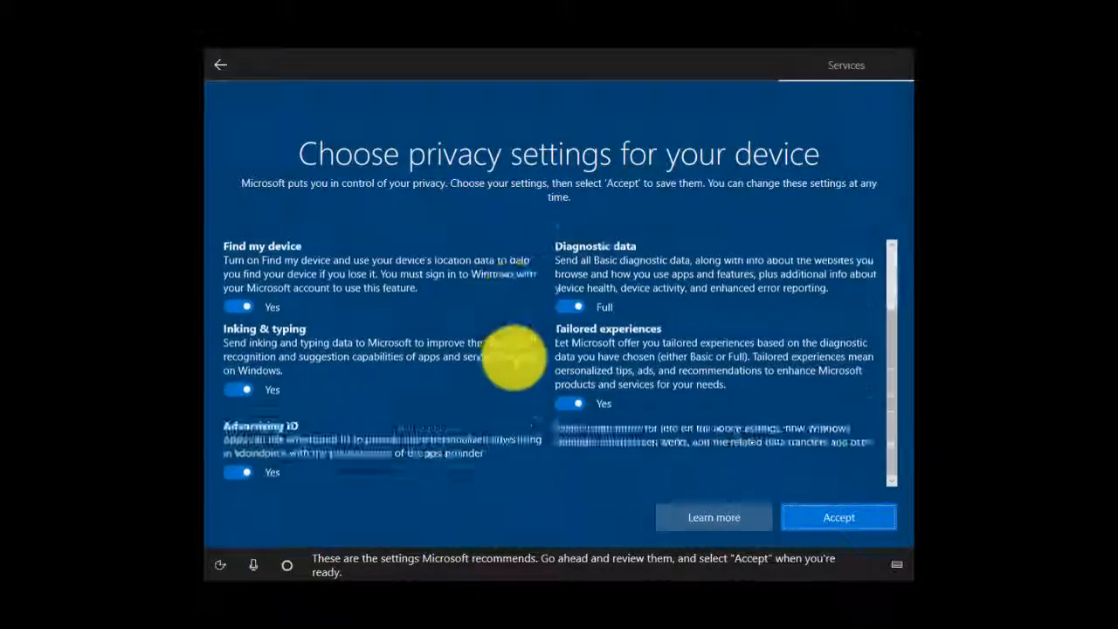
pyautogui.scroll(-2, 516, 362)
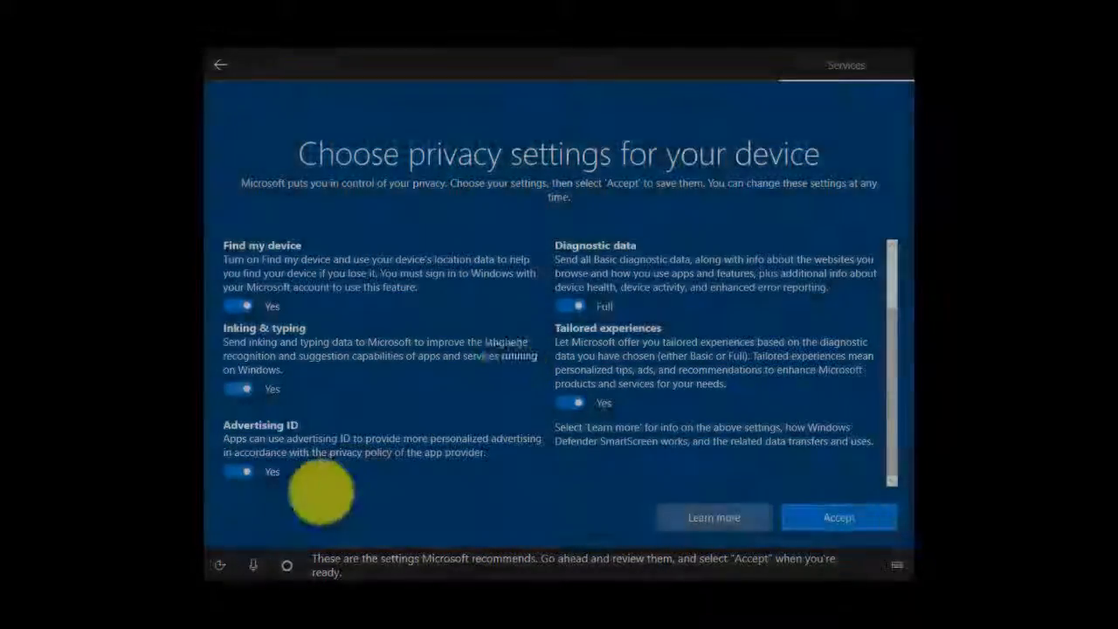
pyautogui.scroll(2, 673, 449)
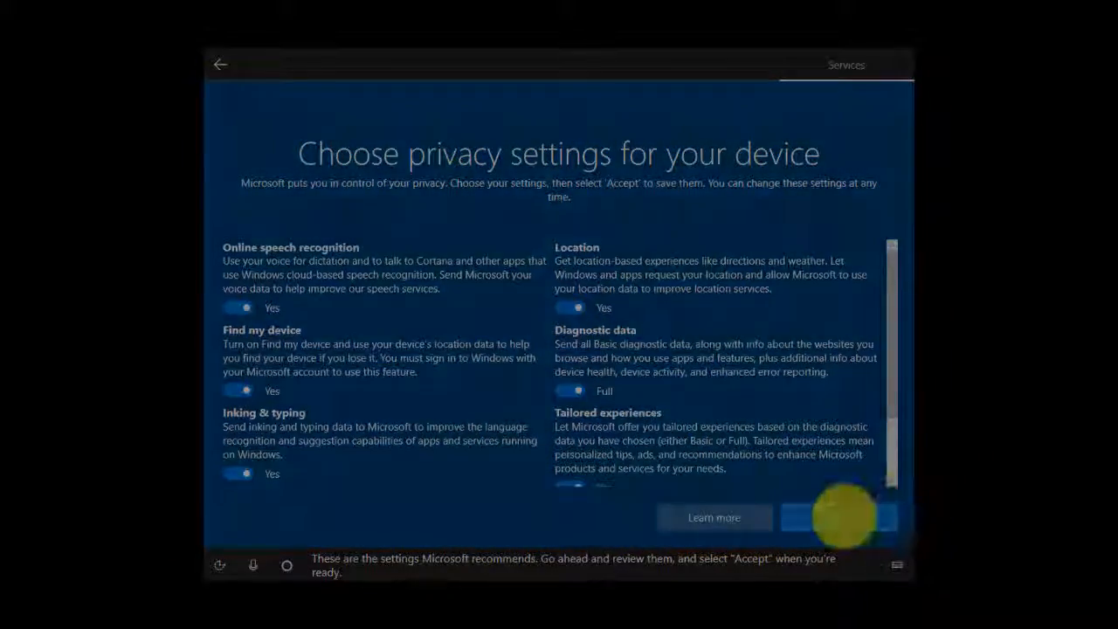
pyautogui.click(844, 518)
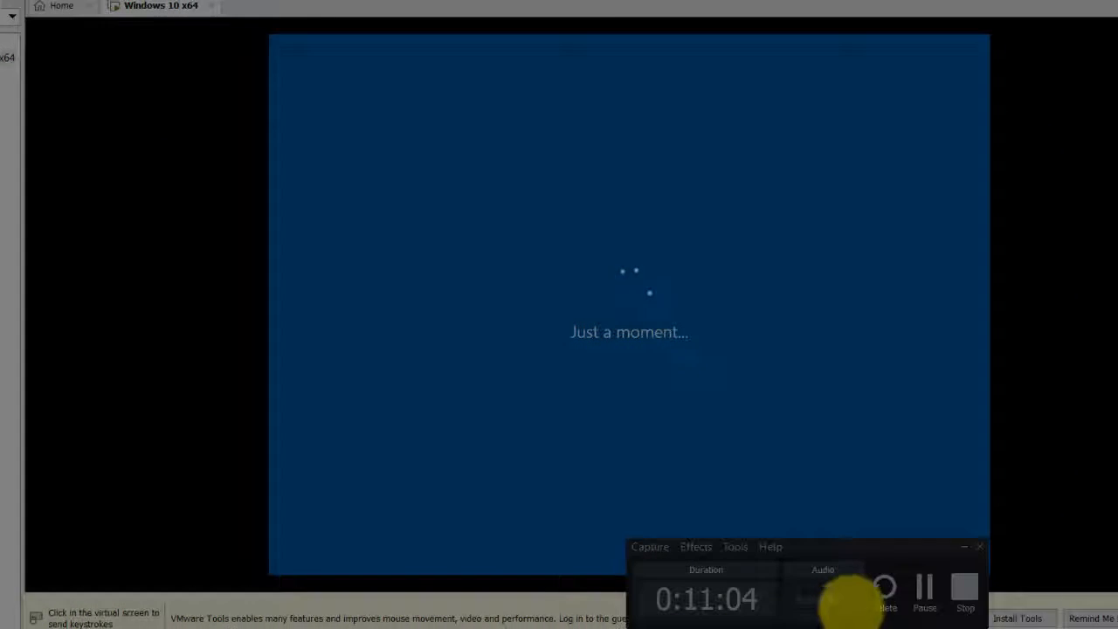
pyautogui.click(919, 588)
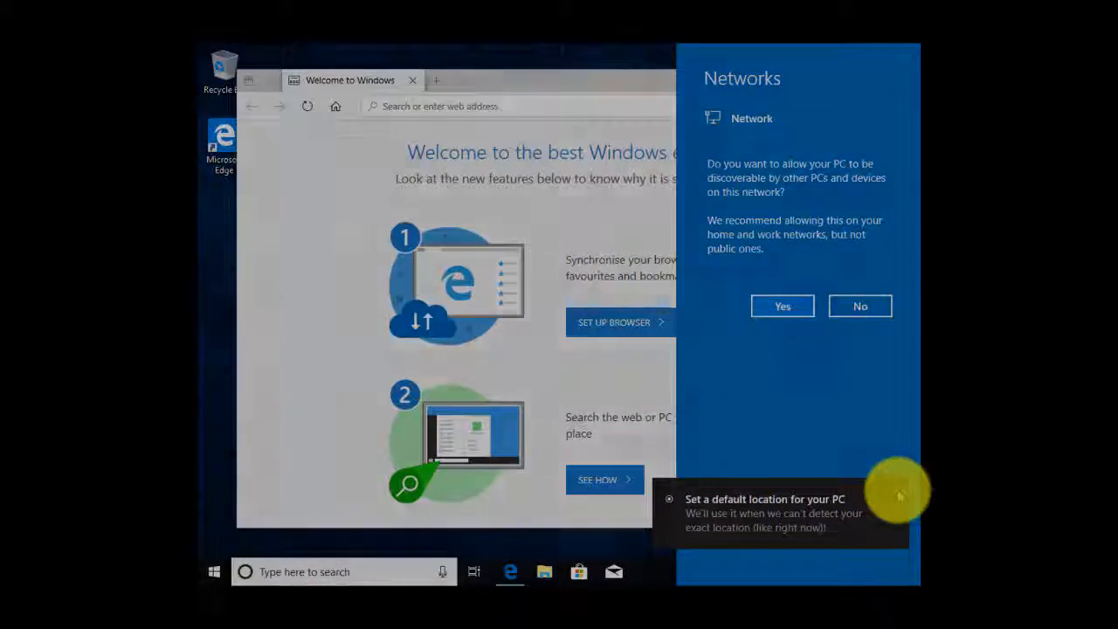
# - Dismiss the default location notification and close the Microsoft Edge window with its welcome page
pyautogui.click(898, 491)
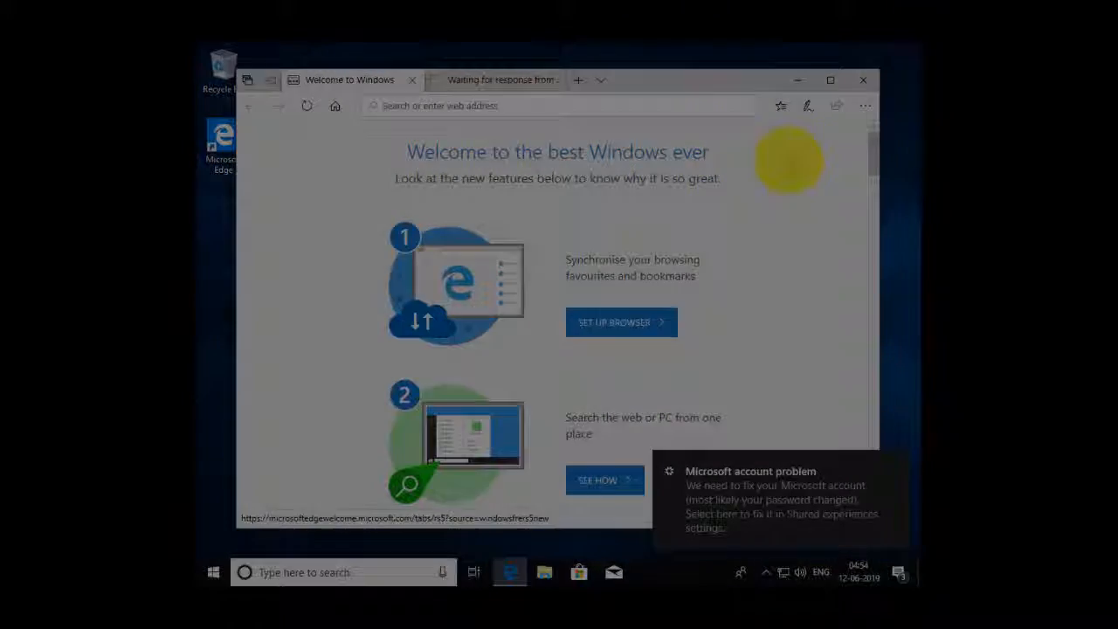
pyautogui.click(789, 163)
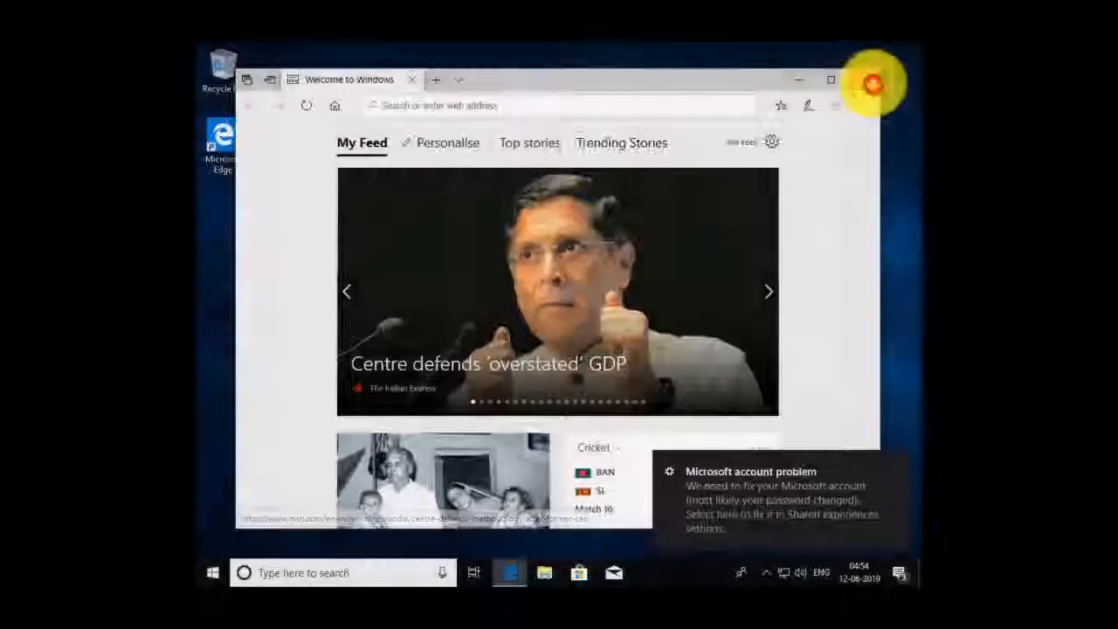
pyautogui.click(874, 83)
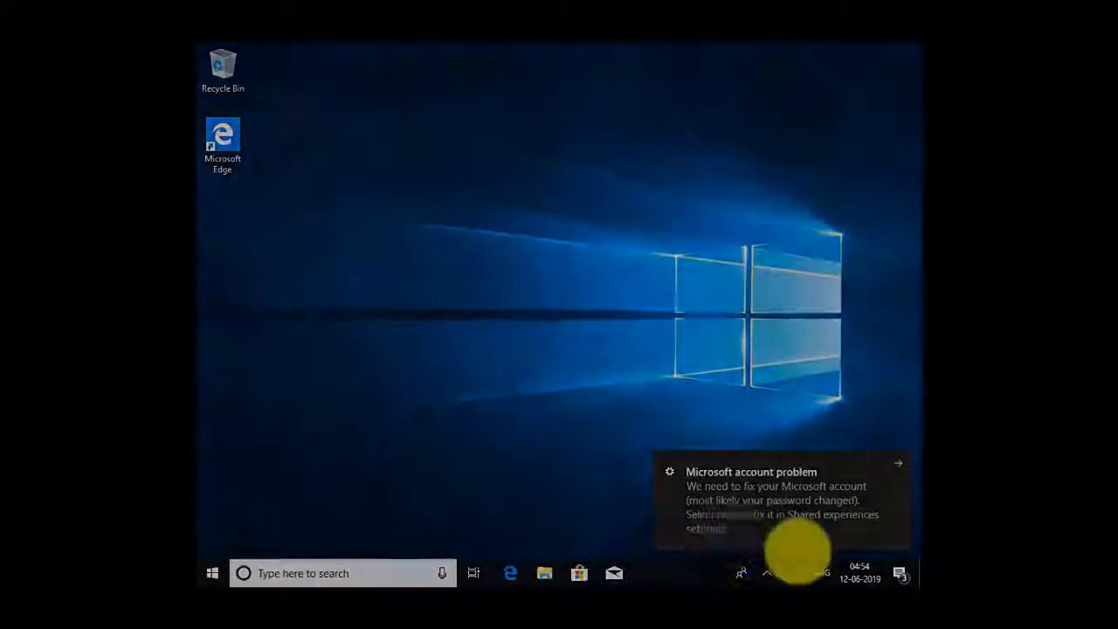
# - Check the pending system notifications, then open the Start menu to view the installed apps
pyautogui.click(903, 575)
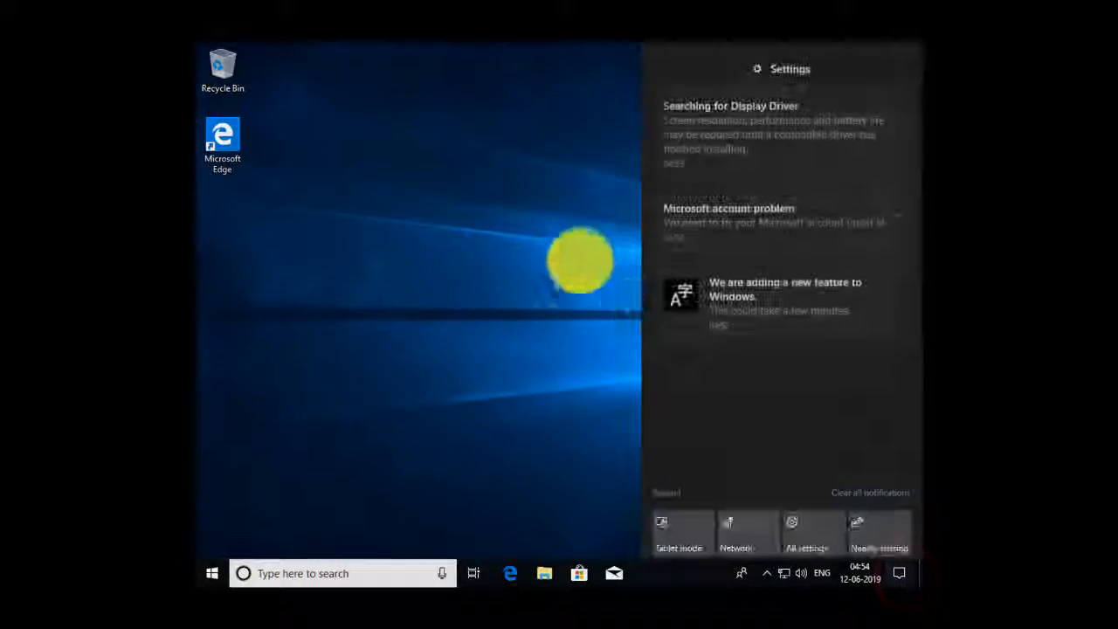
pyautogui.click(523, 251)
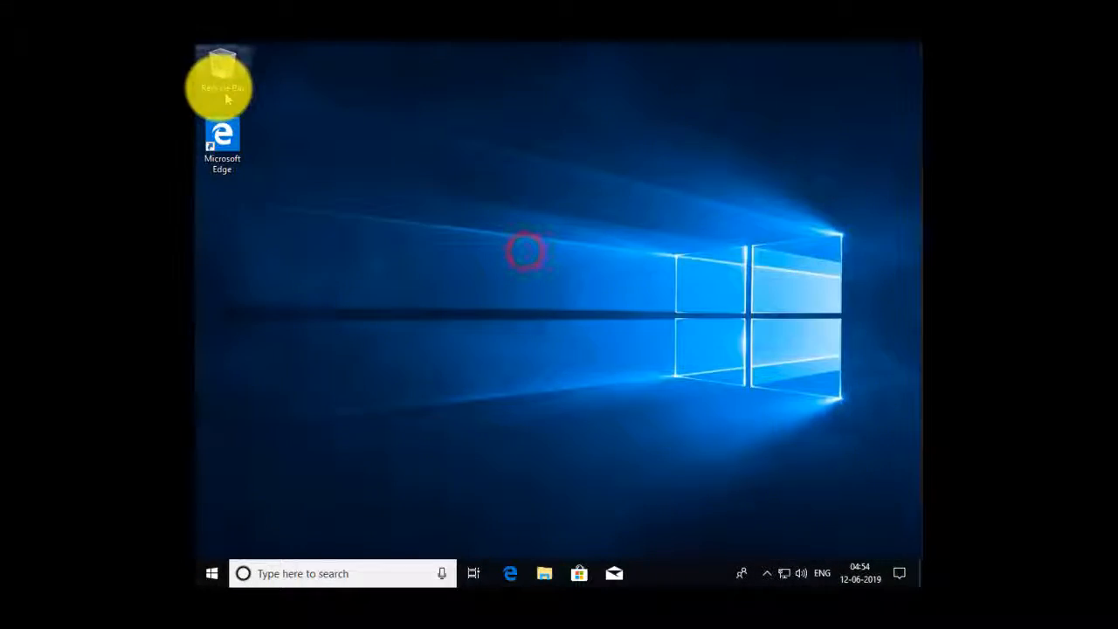
pyautogui.click(206, 575)
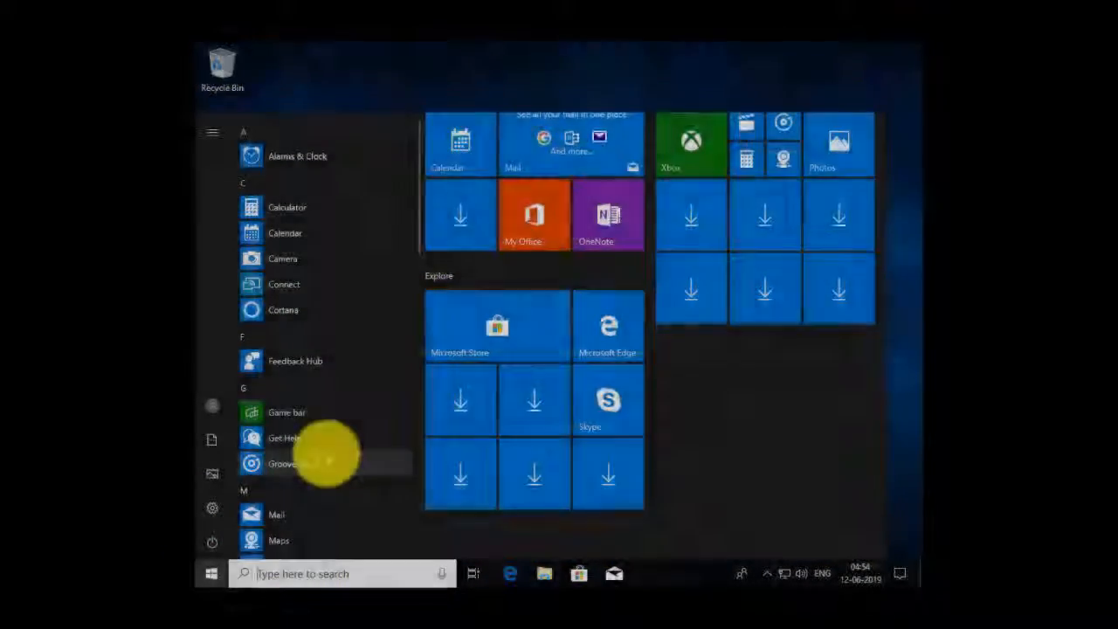
# - Look through the rest of the installed apps list and close the Start menu
pyautogui.scroll(-12, 325, 452)
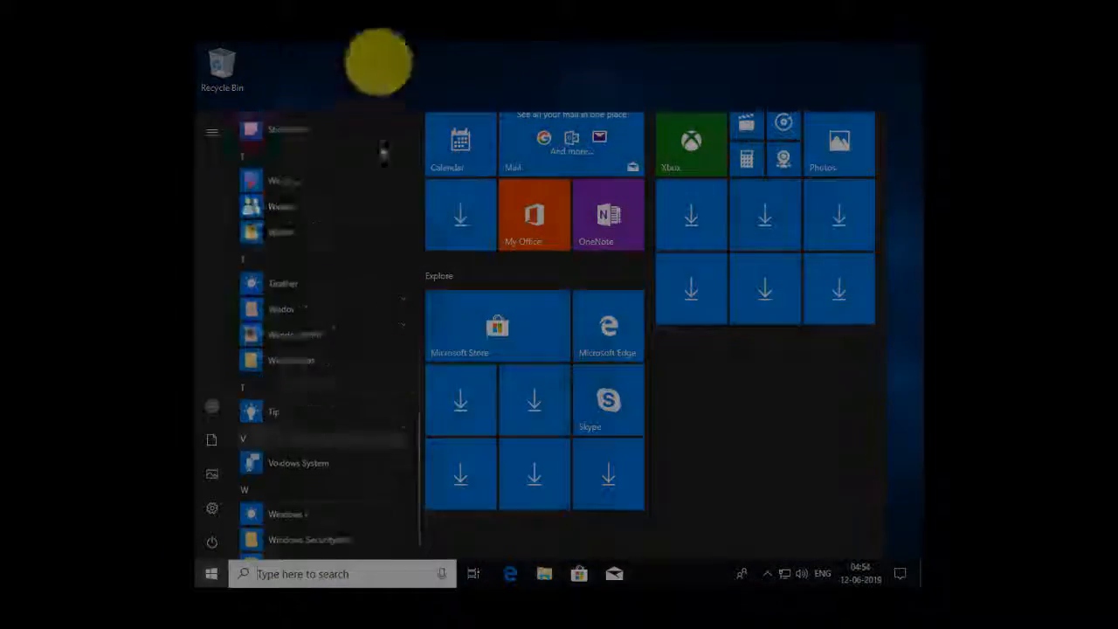
pyautogui.click(369, 67)
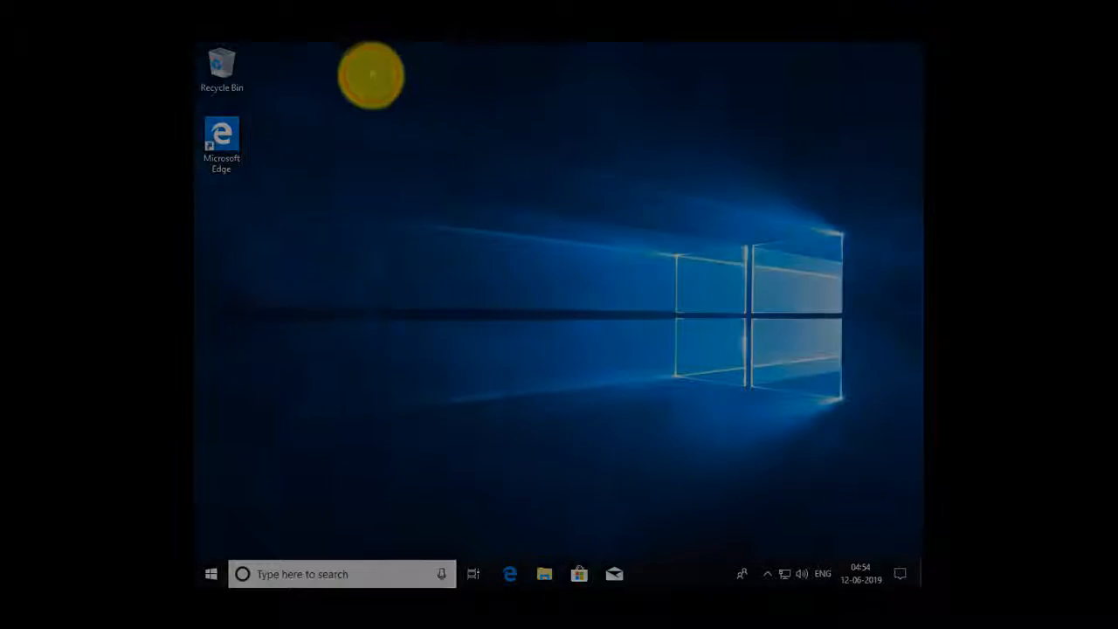
# - Open the desktop's personalization settings, maximize the window and look through the lock screen options
pyautogui.rightClick(370, 69)
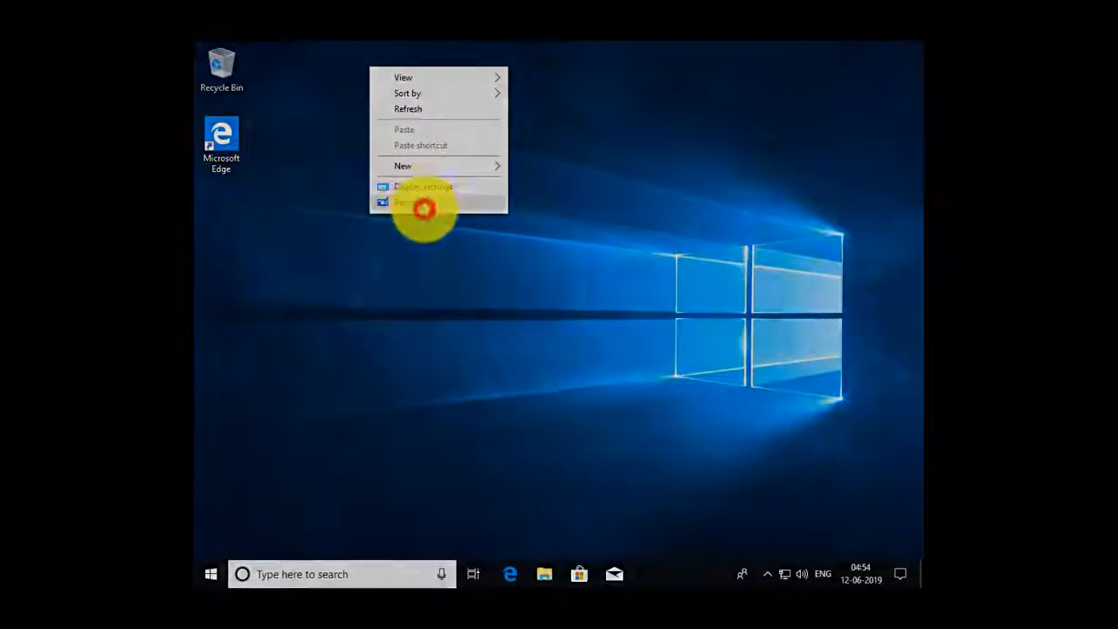
pyautogui.click(424, 206)
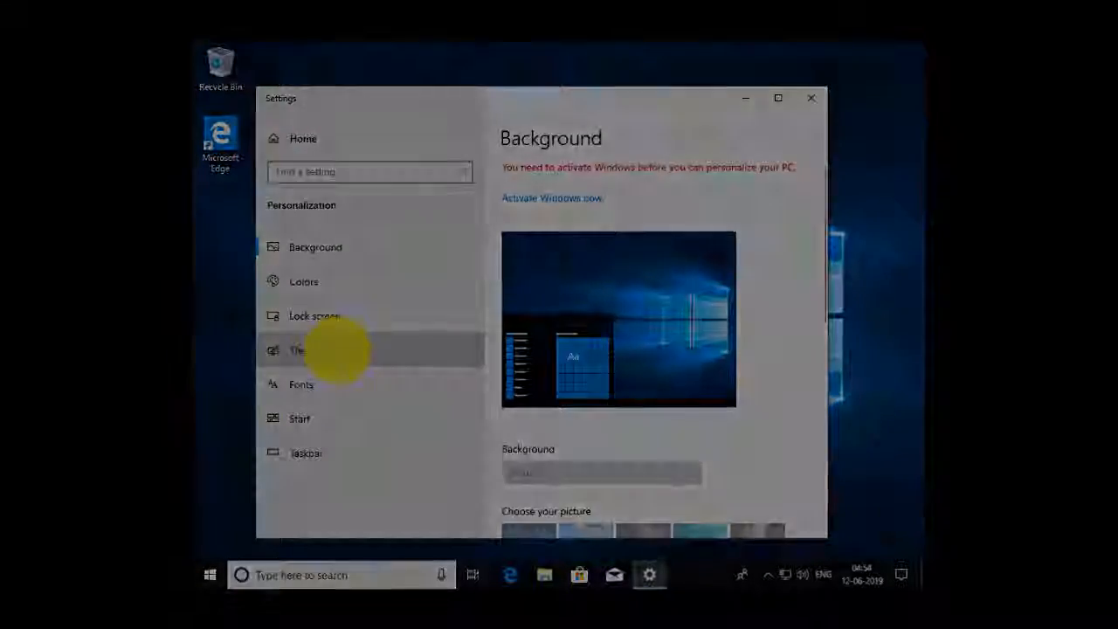
pyautogui.scroll(-4, 616, 322)
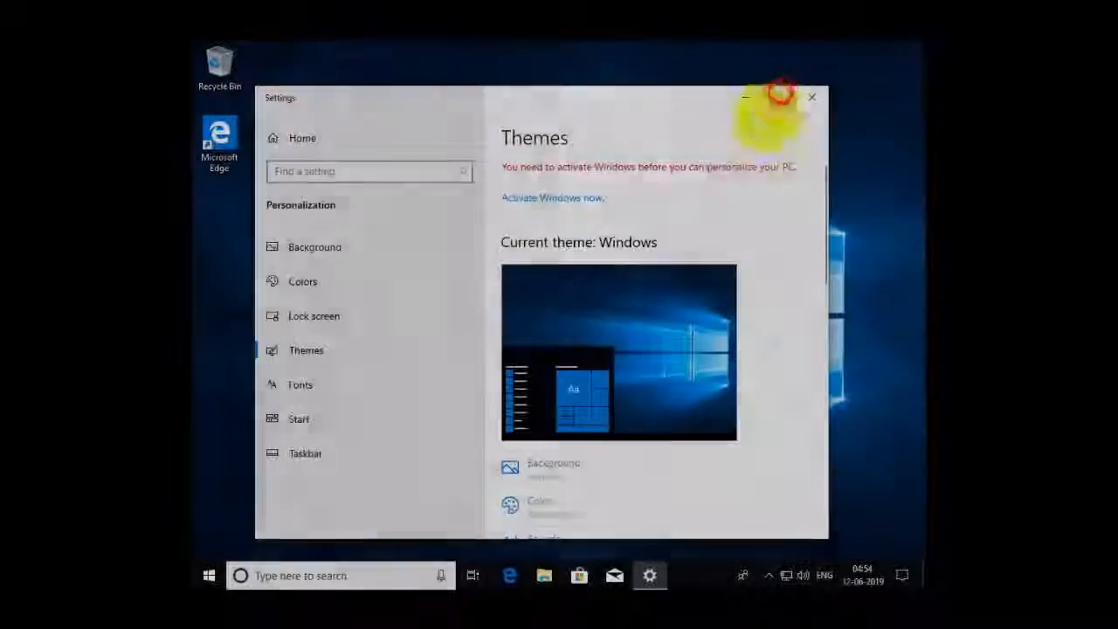
pyautogui.click(780, 96)
pyautogui.scroll(-3, 719, 269)
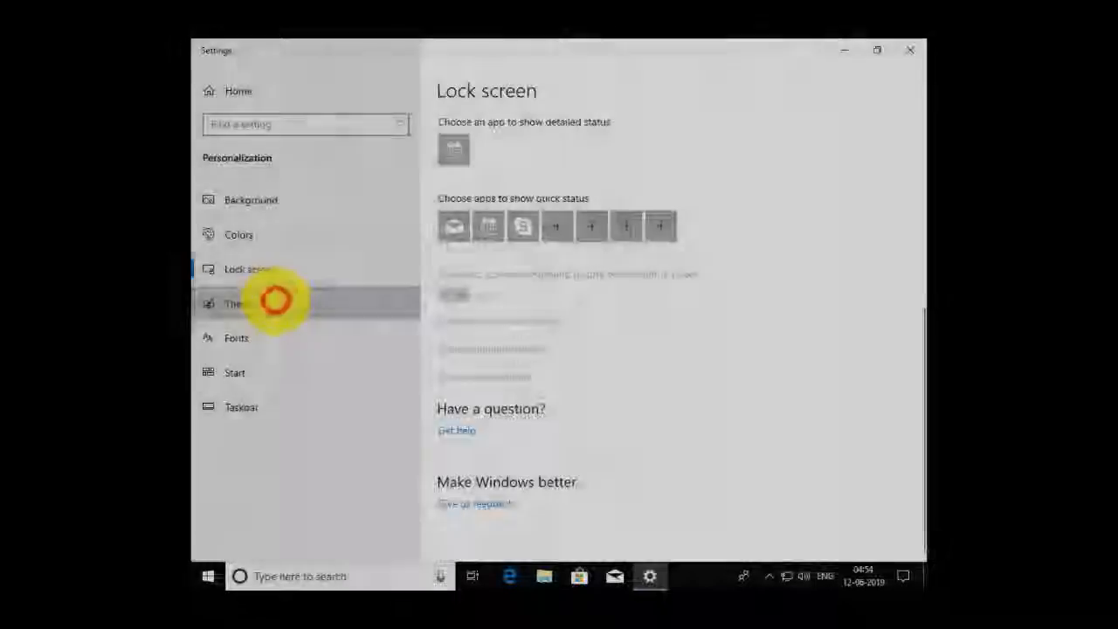
# - Enable the Computer and Control Panel desktop icons through the desktop icon settings under Themes, apply the change and close Settings
pyautogui.click(275, 300)
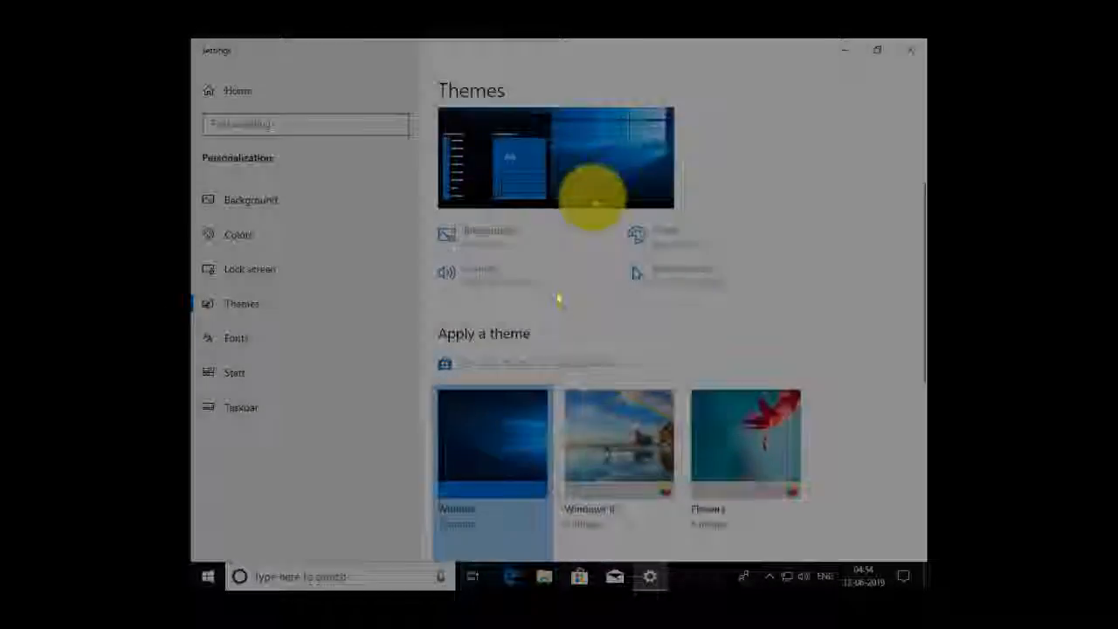
pyautogui.scroll(-3, 594, 199)
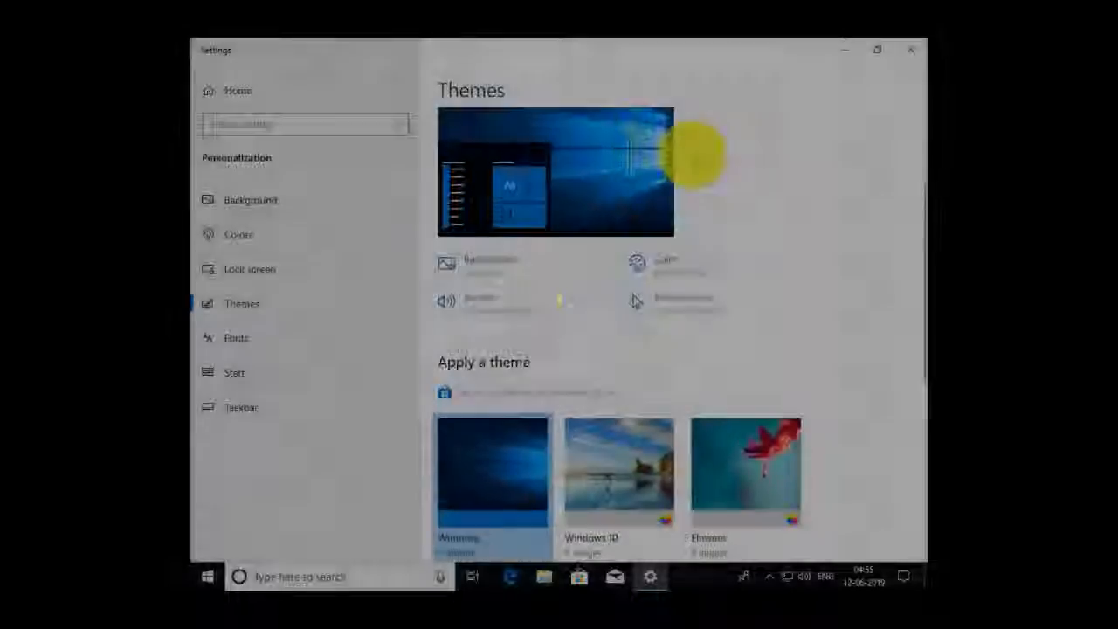
pyautogui.scroll(-5, 694, 155)
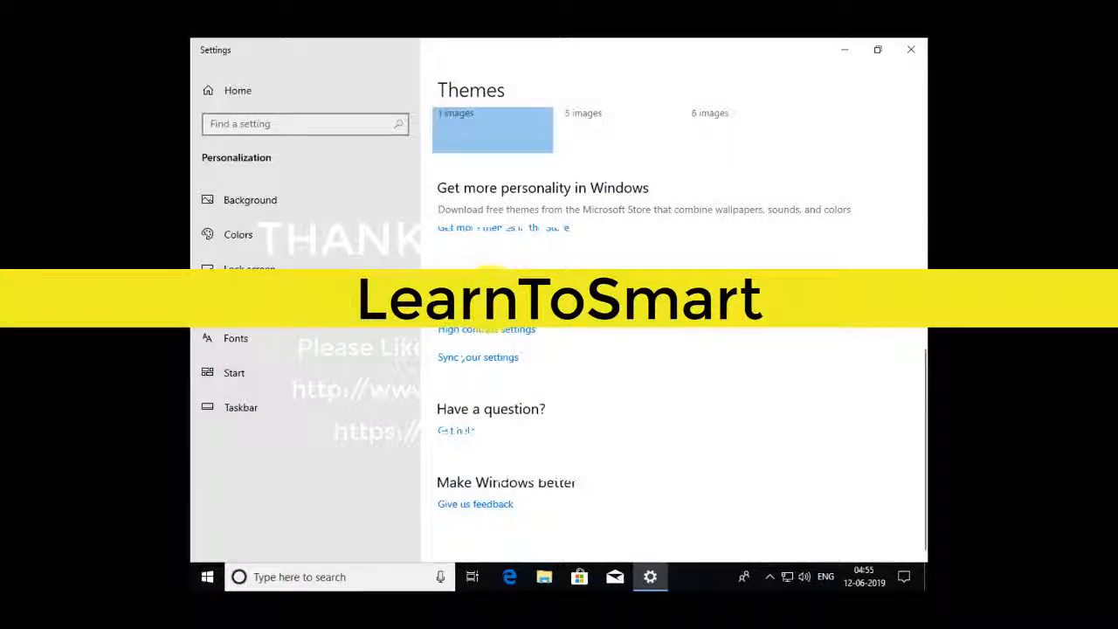
pyautogui.click(491, 300)
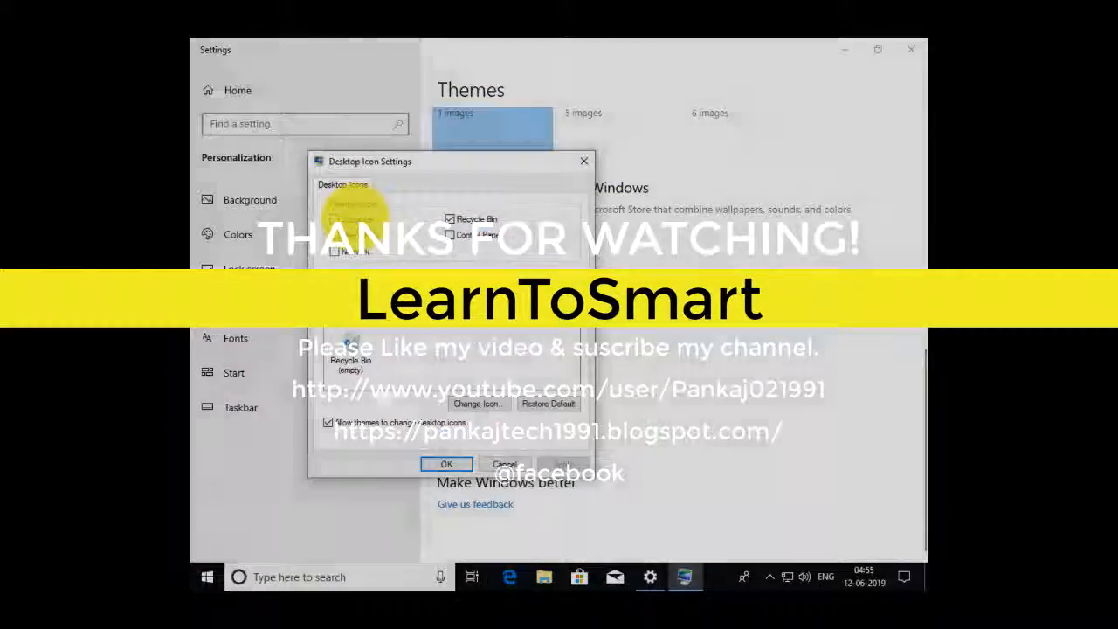
pyautogui.click(356, 218)
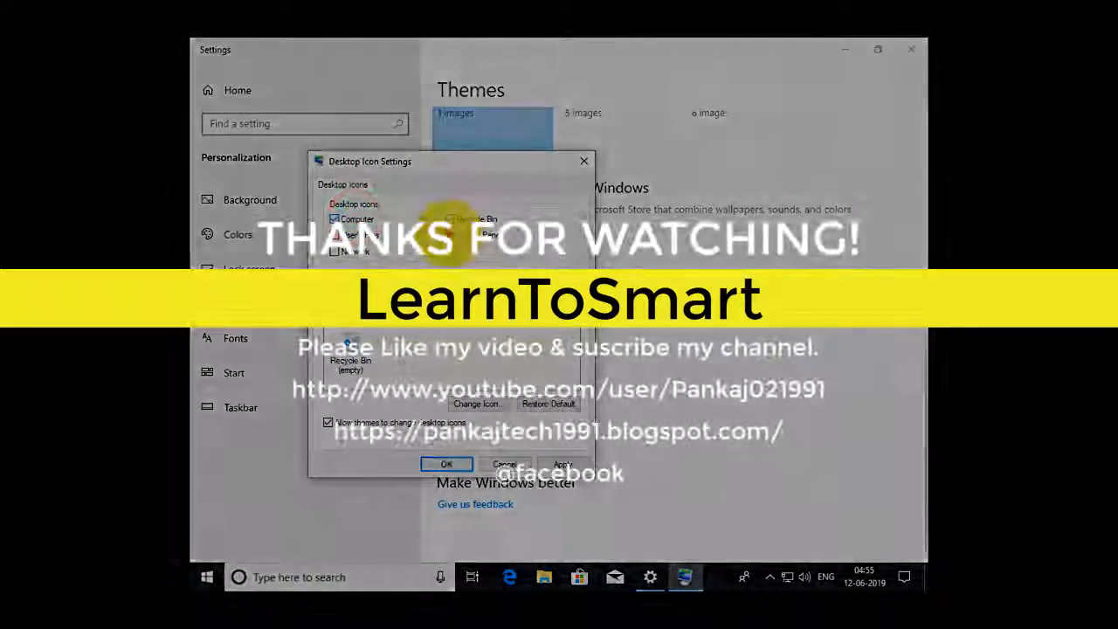
pyautogui.click(449, 234)
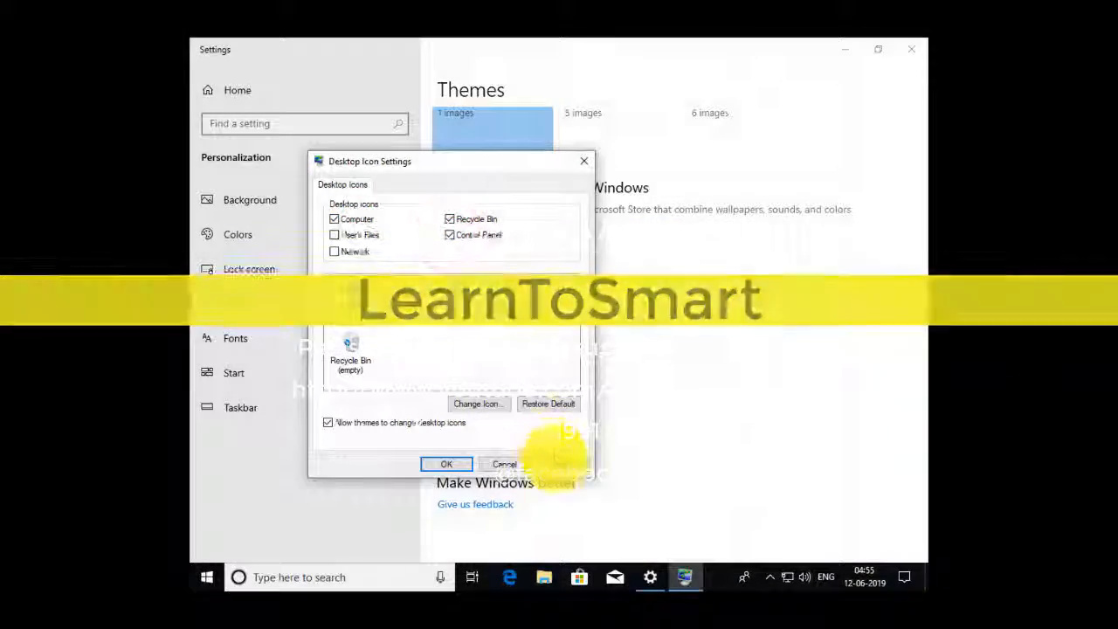
pyautogui.click(559, 464)
pyautogui.click(461, 465)
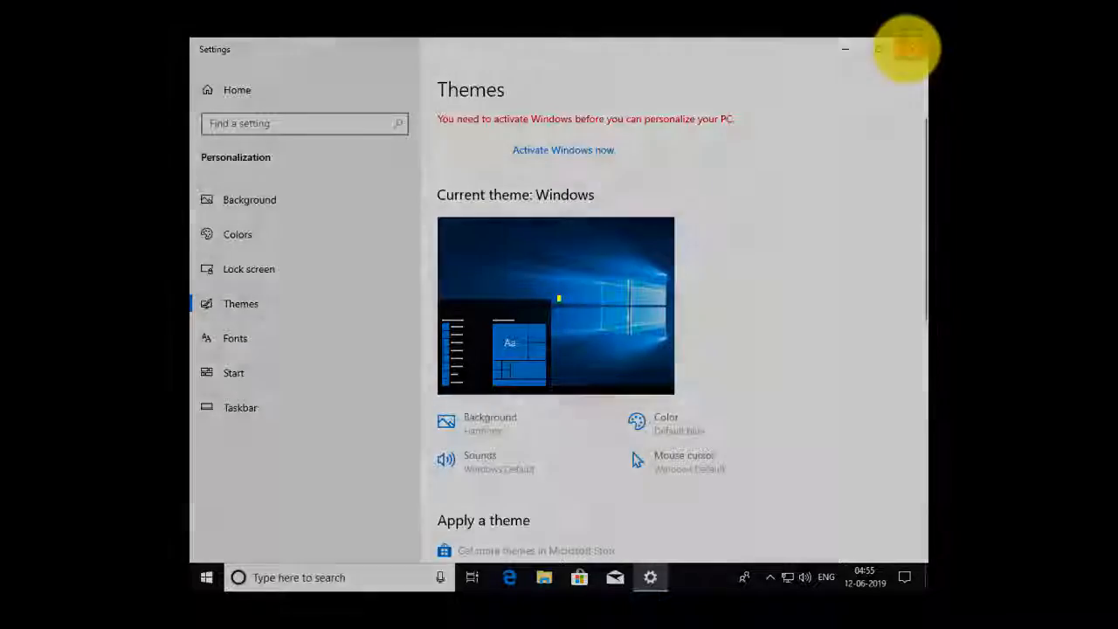
pyautogui.click(910, 48)
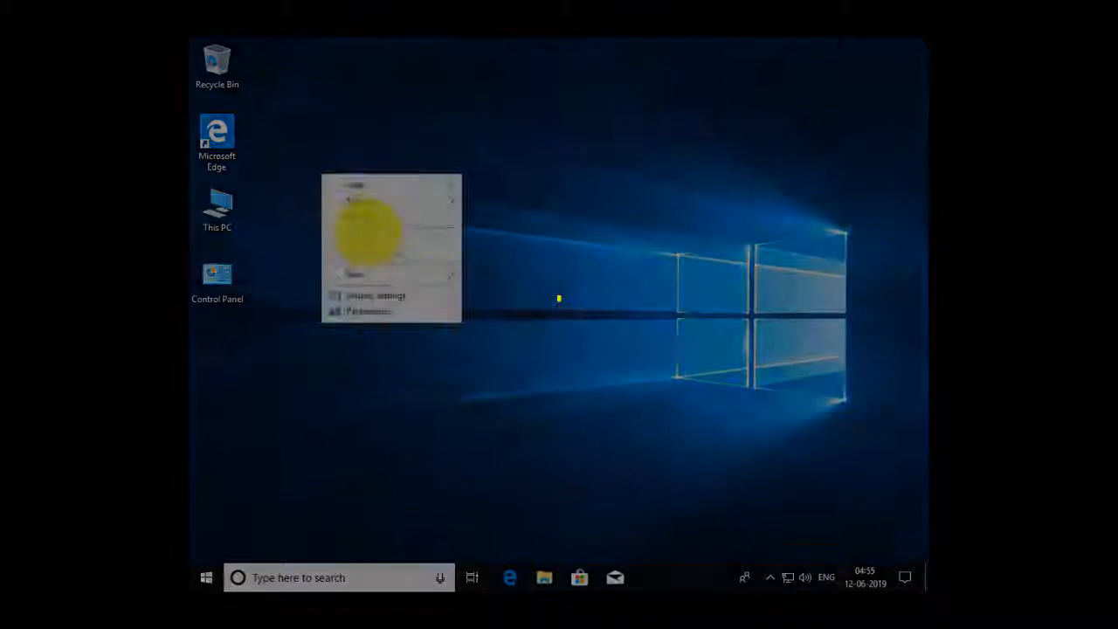
# - Refresh the desktop and bring up the available actions for This PC
pyautogui.click(376, 217)
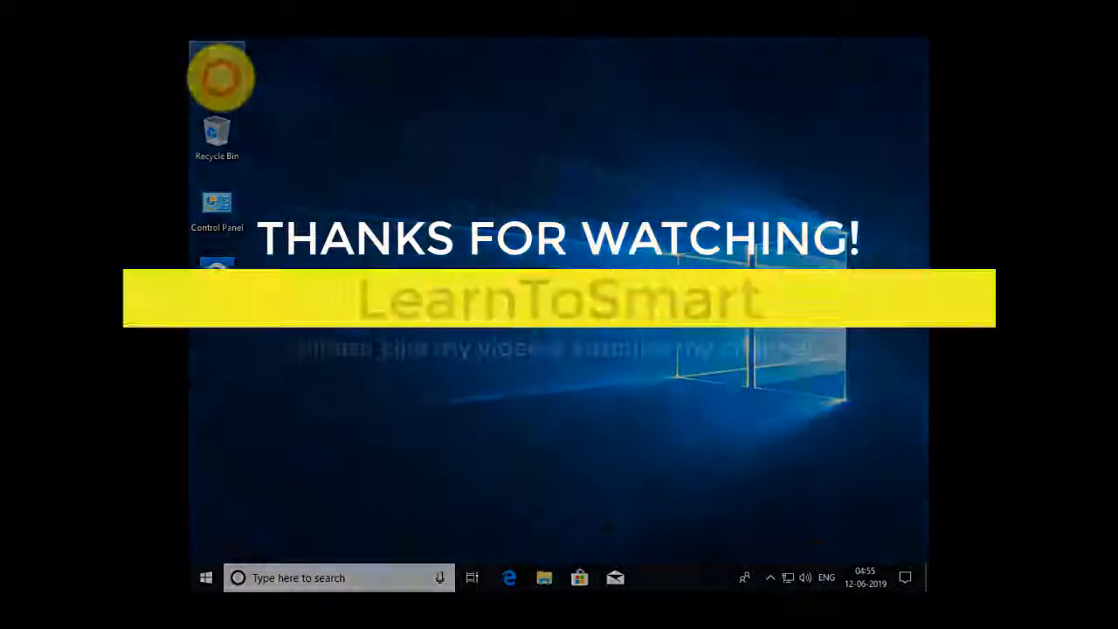
pyautogui.rightClick(221, 77)
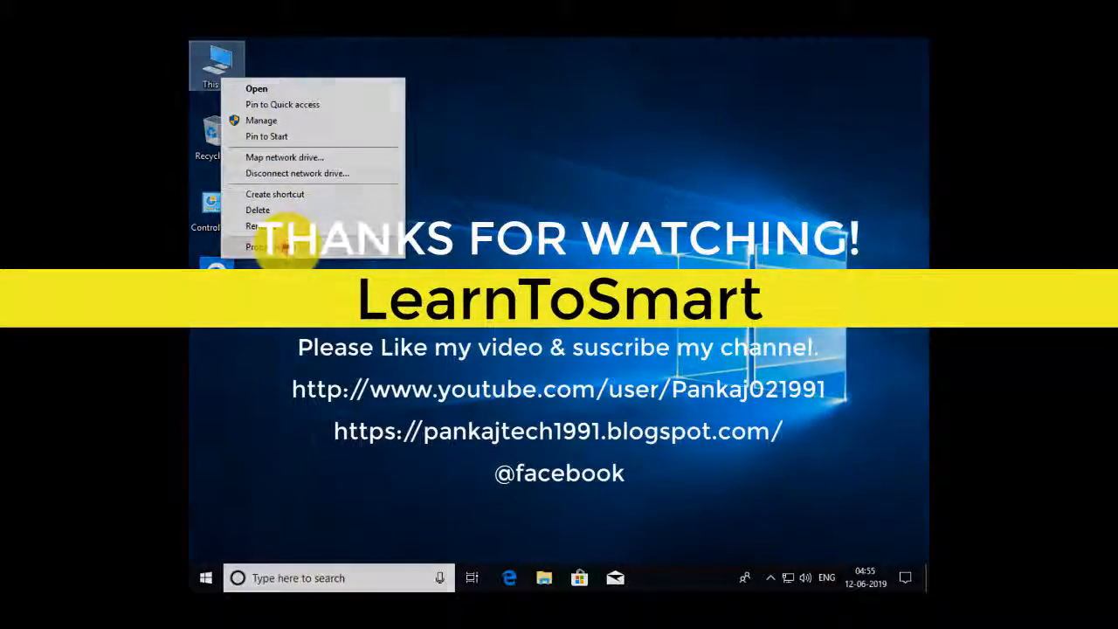